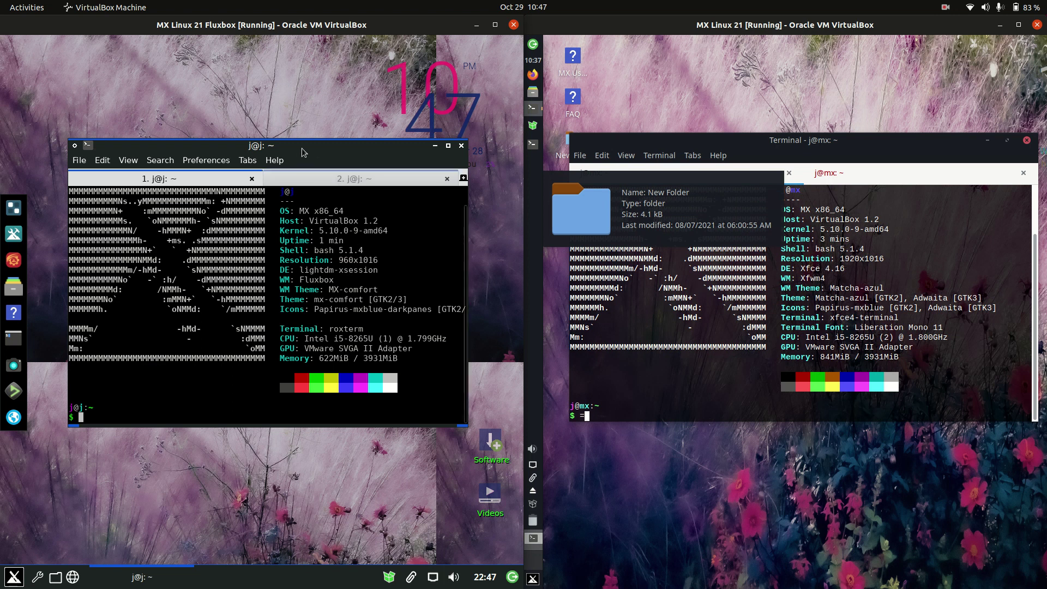
- Line up the Fluxbox and Xfce terminal windows side by side
{"action": "left_click_drag", "start_coordinate": [374, 161], "coordinate": [378, 159]}
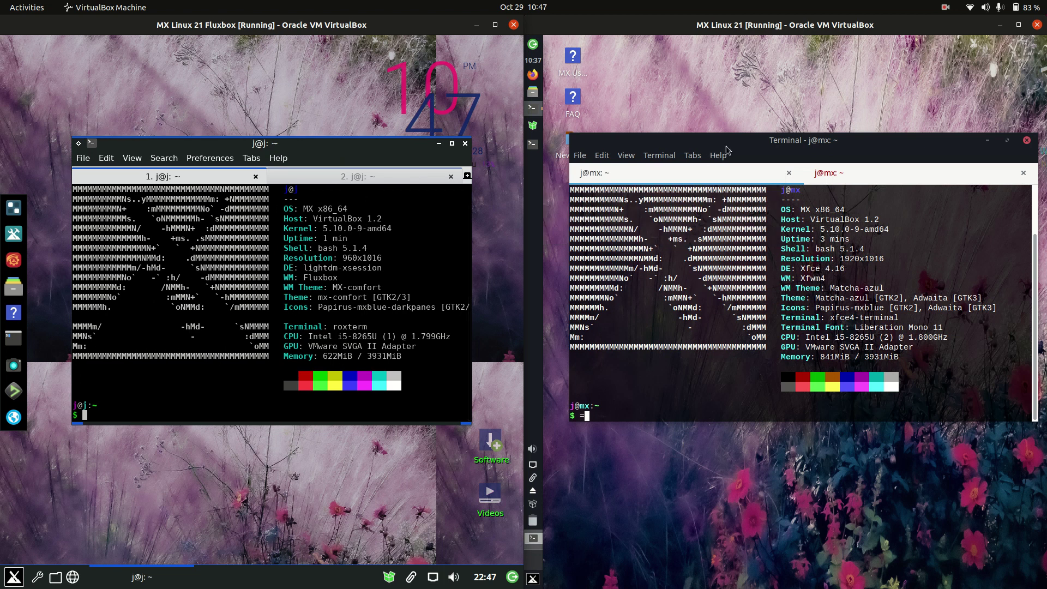
{"action": "left_click_drag", "start_coordinate": [763, 146], "coordinate": [753, 150]}
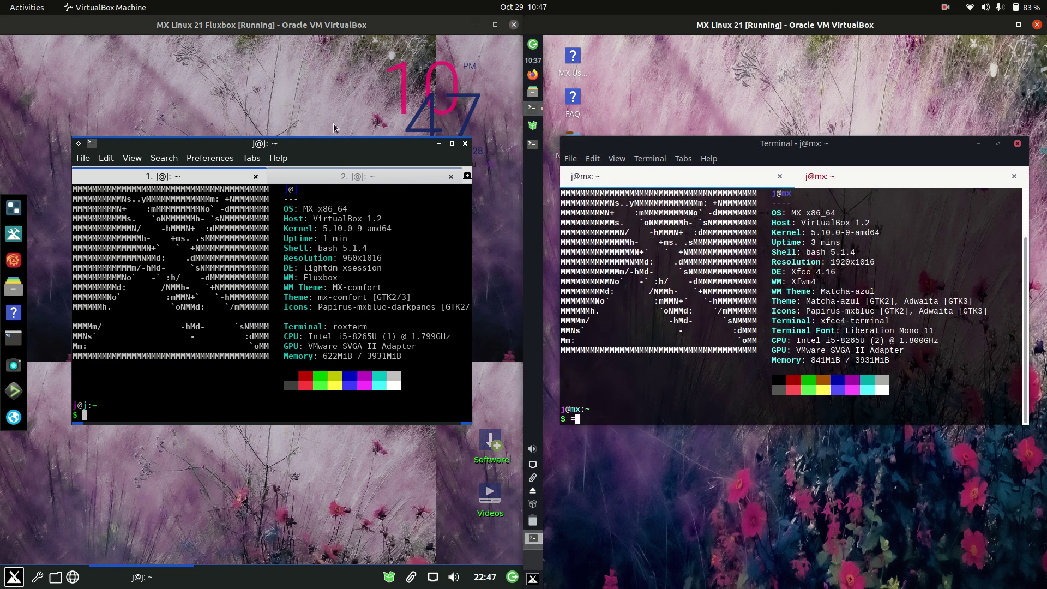
{"action": "left_click_drag", "start_coordinate": [306, 150], "coordinate": [309, 161]}
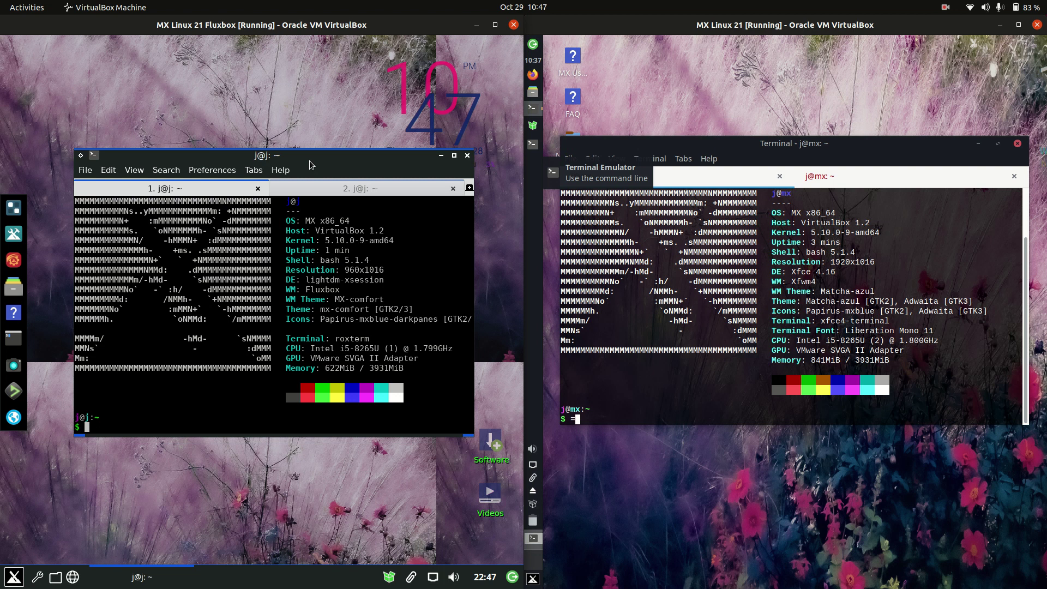
{"action": "left_click_drag", "start_coordinate": [311, 165], "coordinate": [316, 165]}
{"action": "left_click_drag", "start_coordinate": [763, 145], "coordinate": [770, 171]}
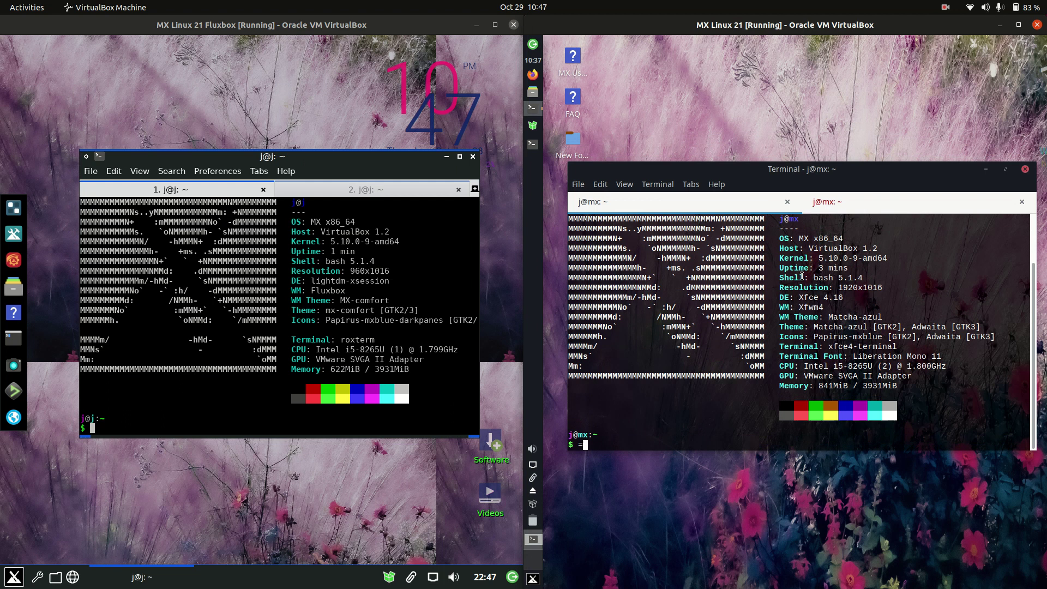
- Highlight the Xfce DE name, the Fluxbox kernel version and the Xfce VirtualBox host entry
{"action": "left_click_drag", "start_coordinate": [798, 296], "coordinate": [819, 299]}
{"action": "left_click_drag", "start_coordinate": [382, 159], "coordinate": [378, 159]}
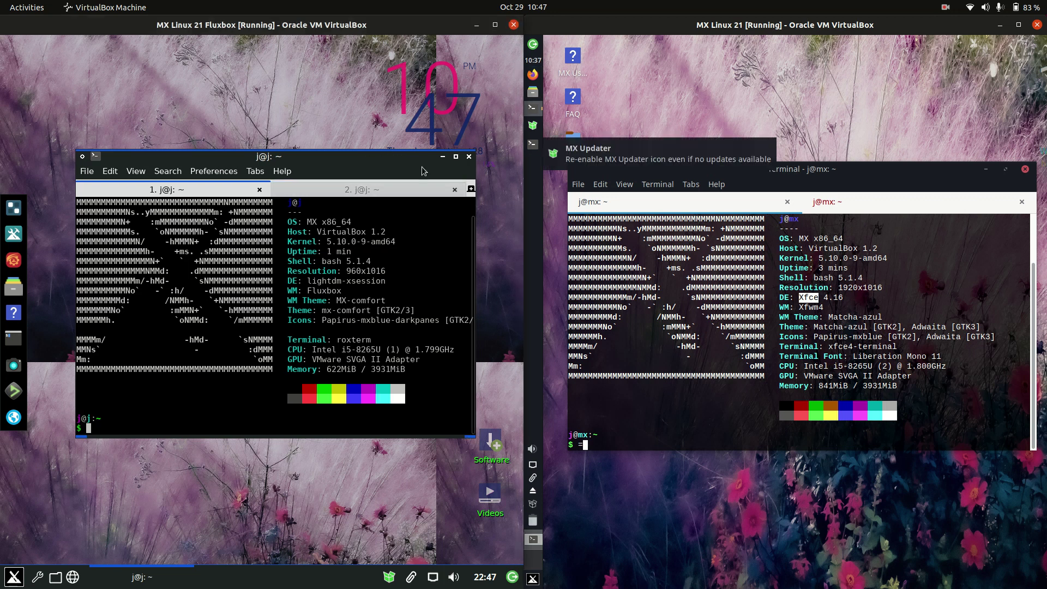
{"action": "left_click_drag", "start_coordinate": [799, 178], "coordinate": [800, 166]}
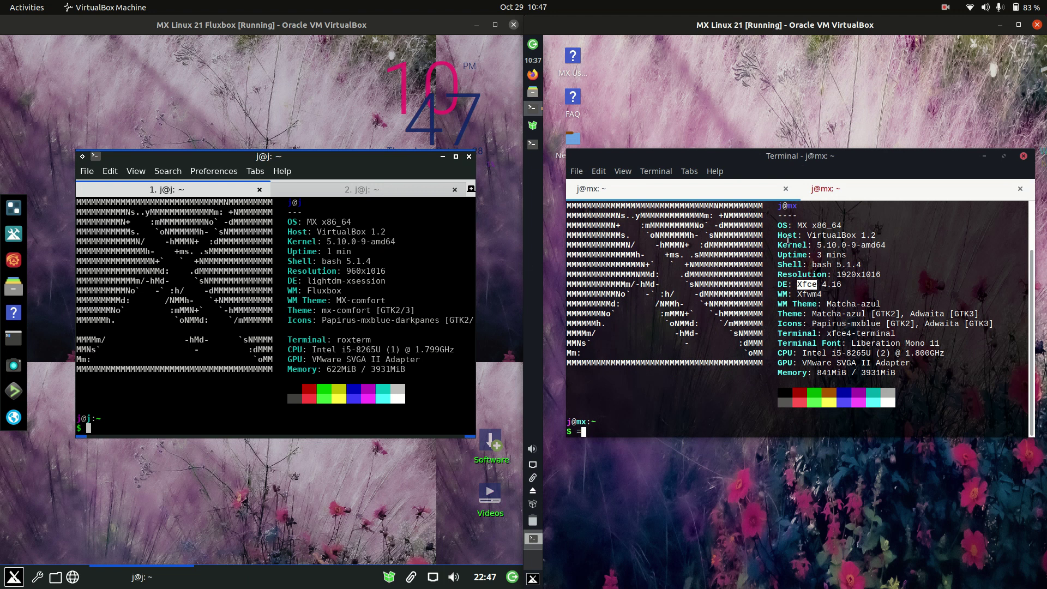
{"action": "left_click_drag", "start_coordinate": [326, 239], "coordinate": [383, 241]}
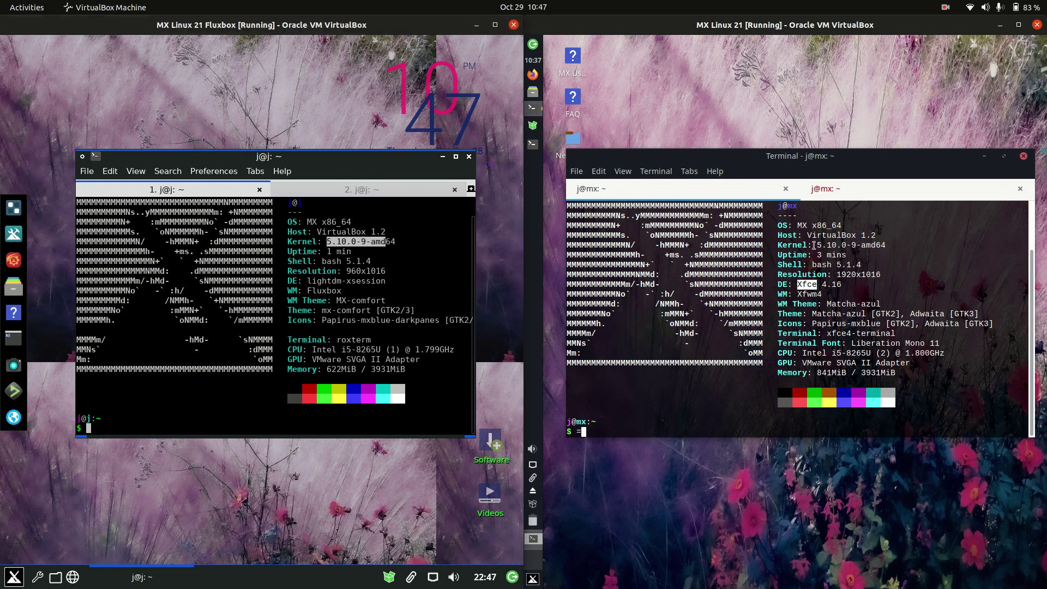
{"action": "left_click_drag", "start_coordinate": [817, 235], "coordinate": [875, 235]}
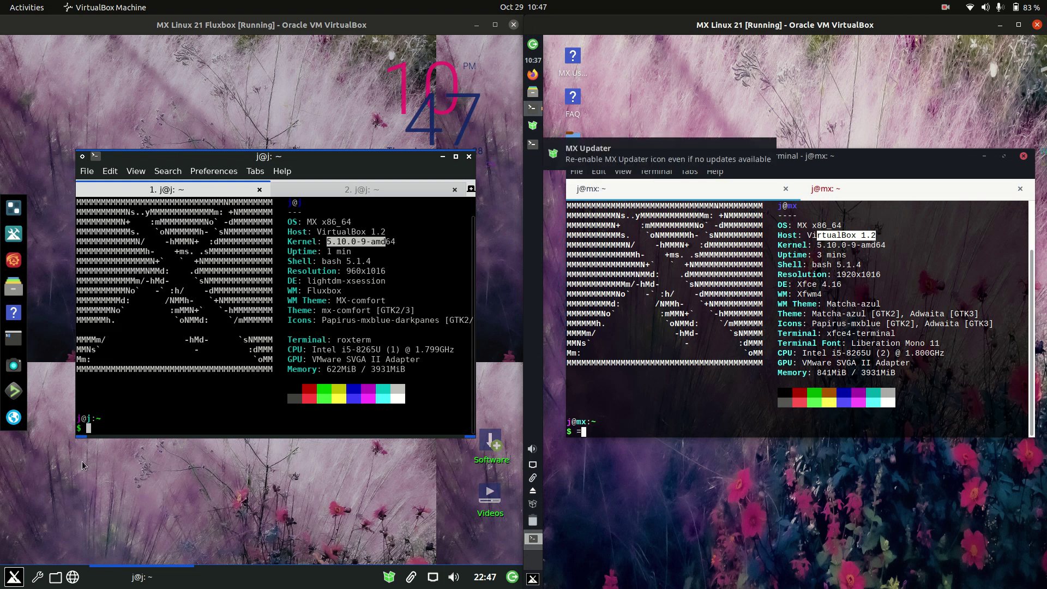
{"action": "left_click", "coordinate": [14, 576]}
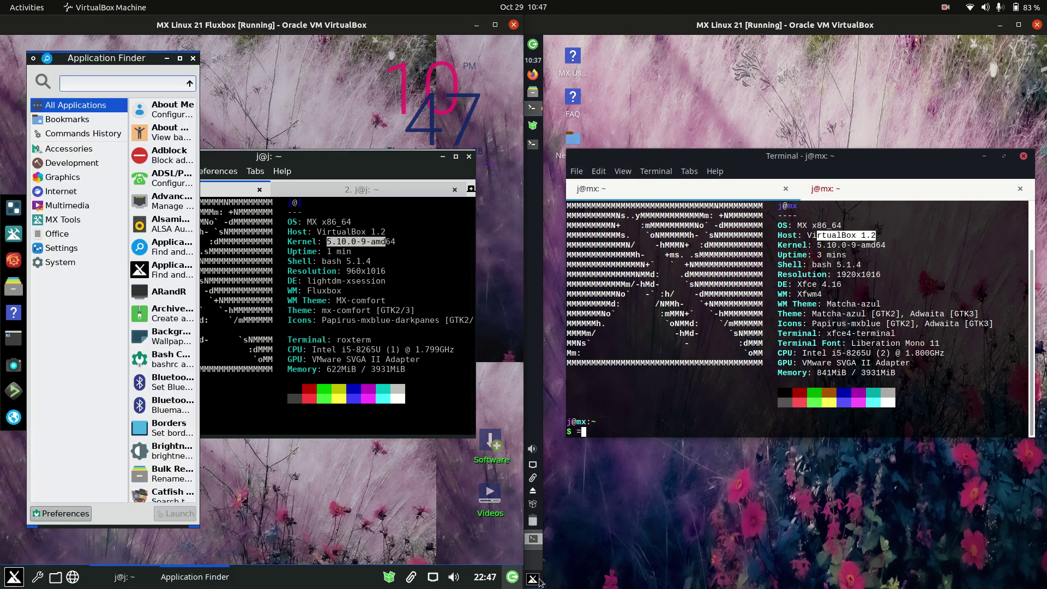
{"action": "left_click", "coordinate": [533, 579]}
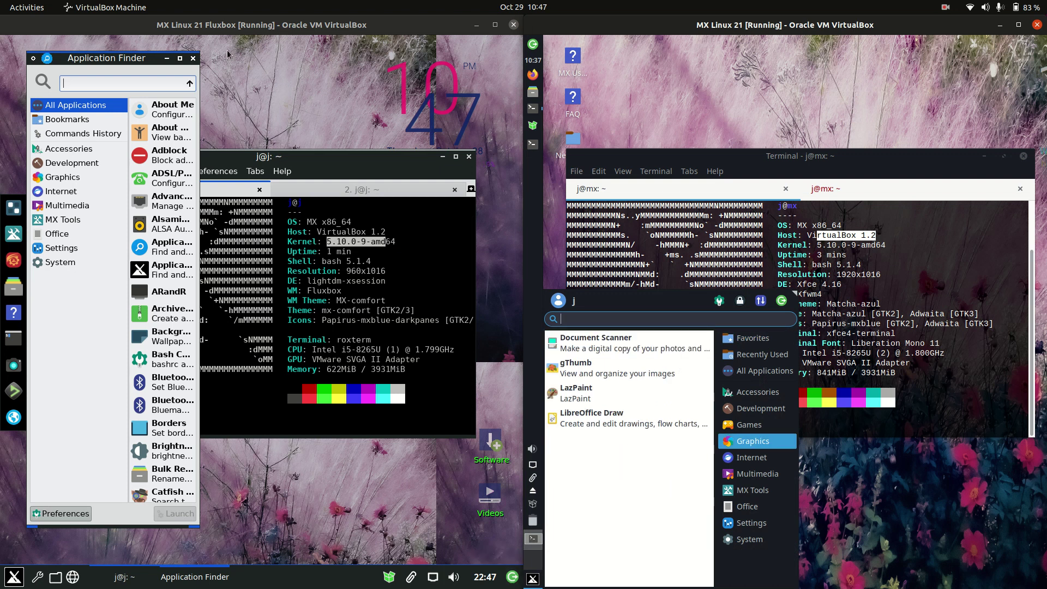
{"action": "left_click", "coordinate": [193, 57]}
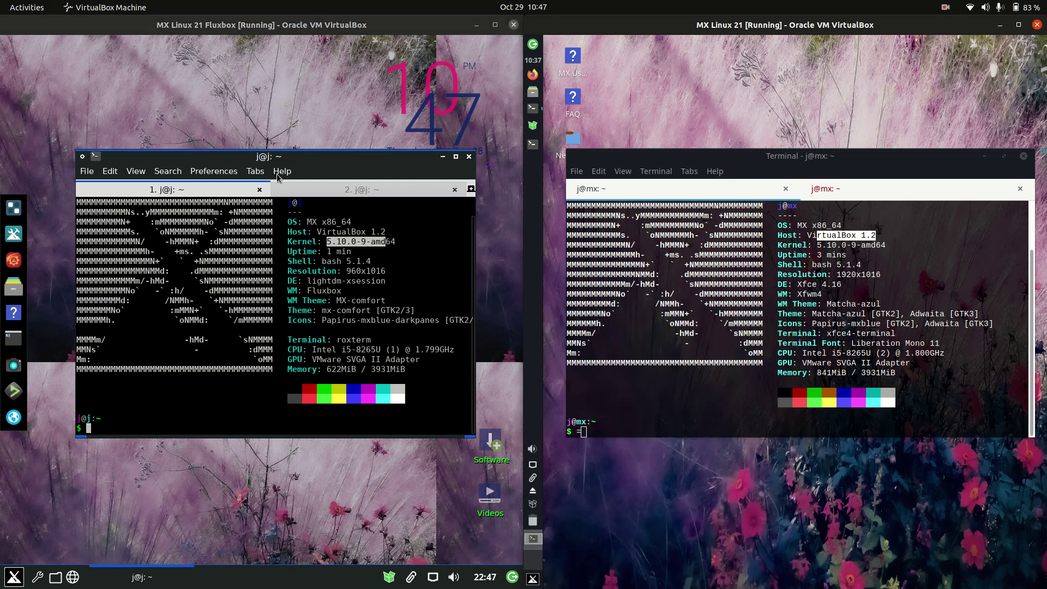
{"action": "right_click", "coordinate": [213, 109]}
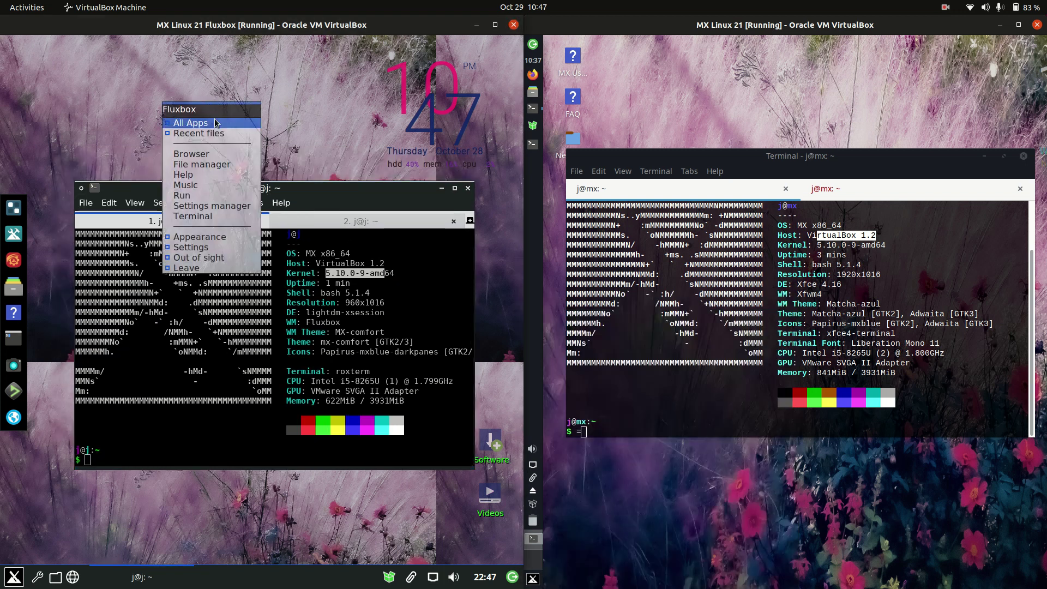
{"action": "mouse_move", "coordinate": [223, 259]}
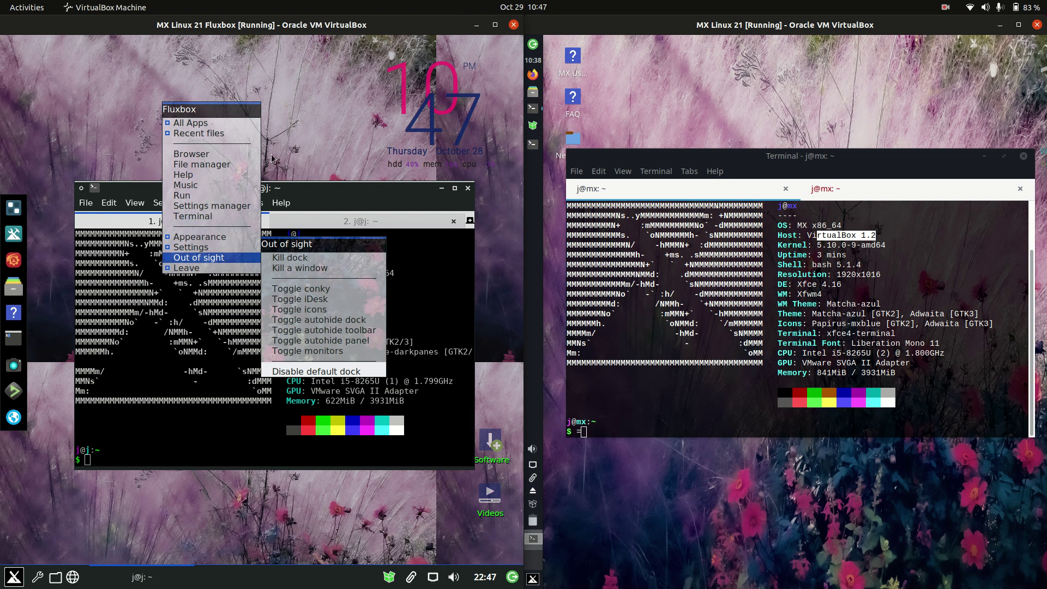
{"action": "left_click", "coordinate": [312, 105]}
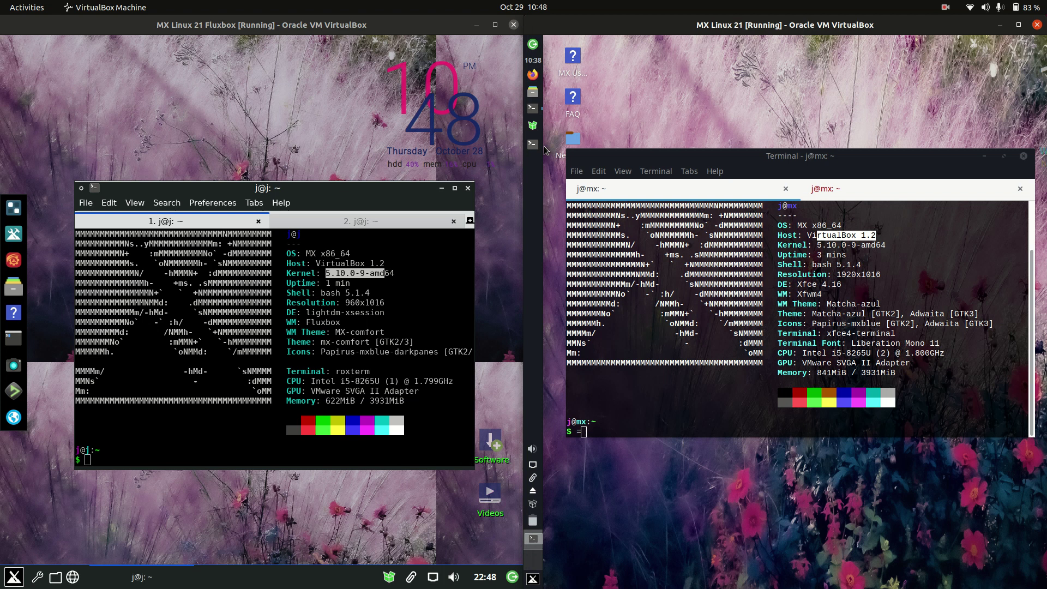
- Open Application Finder on Fluxbox and move it toward the screen centre
{"action": "left_click", "coordinate": [14, 576]}
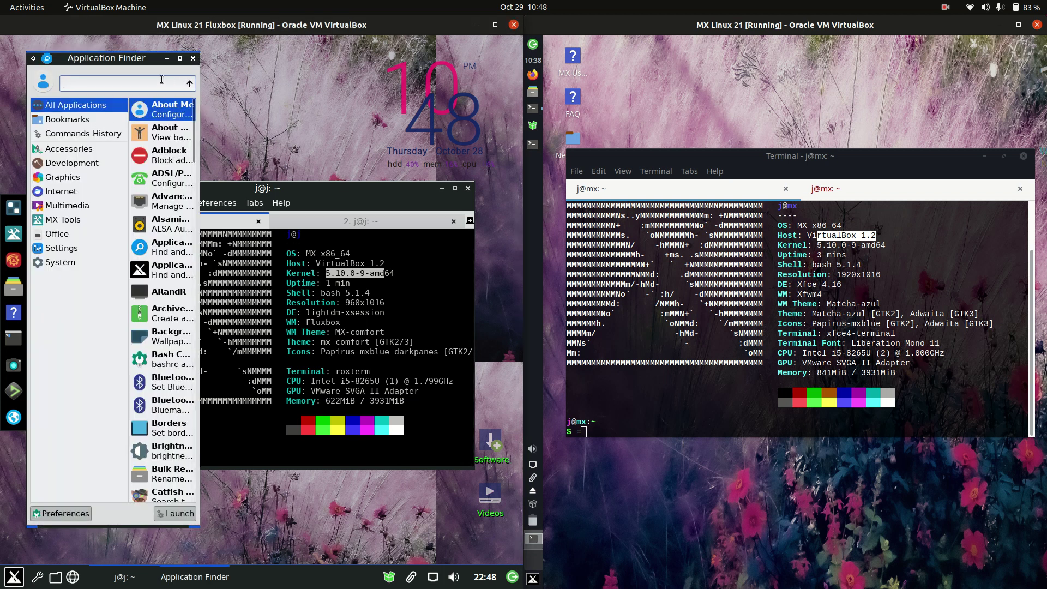
{"action": "left_click_drag", "start_coordinate": [199, 55], "coordinate": [253, 69]}
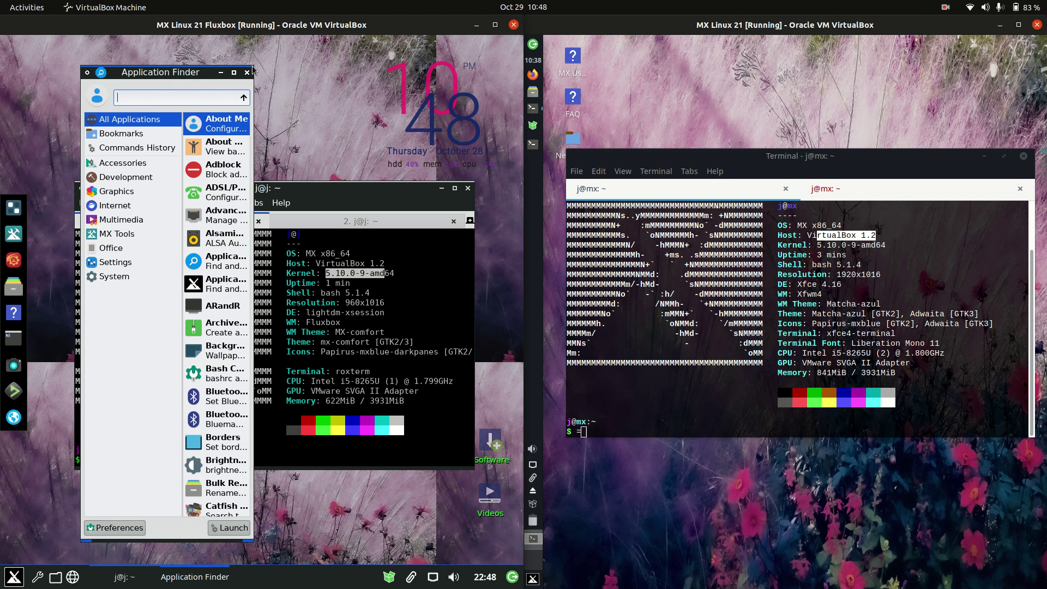
{"action": "left_click_drag", "start_coordinate": [194, 73], "coordinate": [261, 72]}
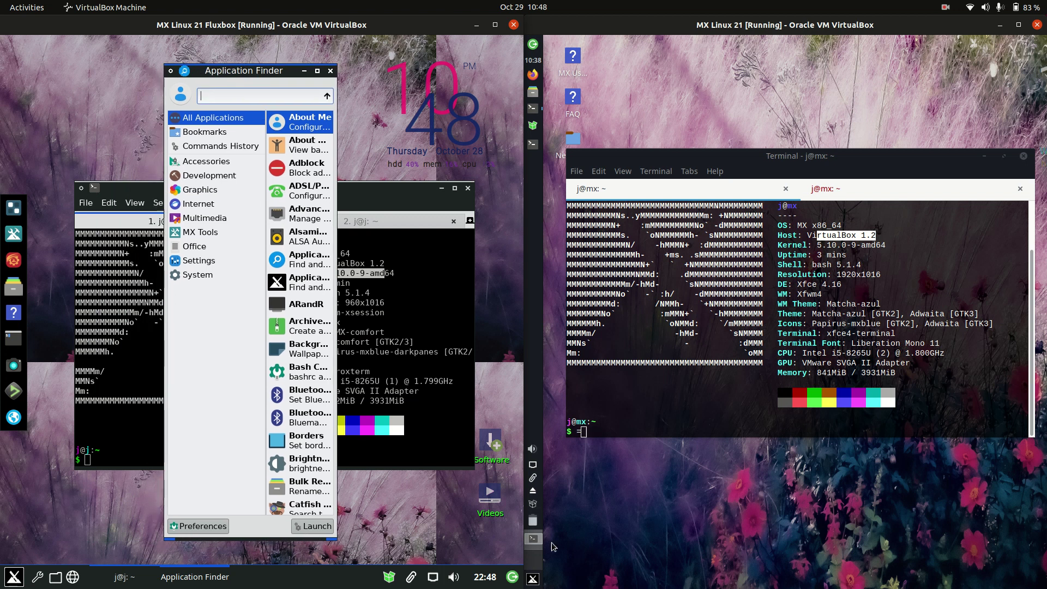
- Search the Xfce Whisker Menu for 'li', then 'tux', and close it
{"action": "left_click", "coordinate": [533, 578]}
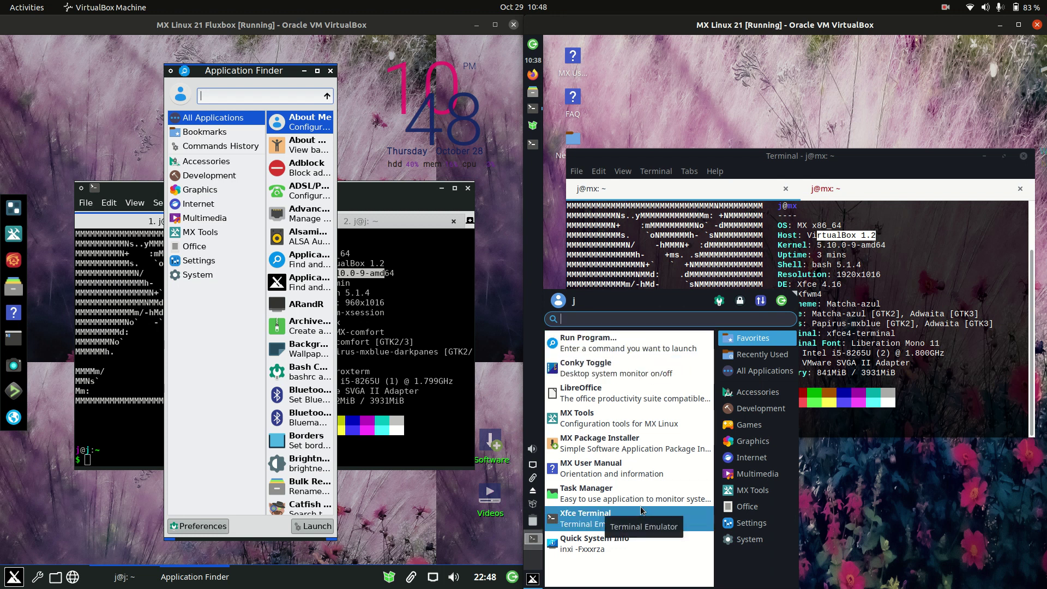
{"action": "type", "text": "linux"}
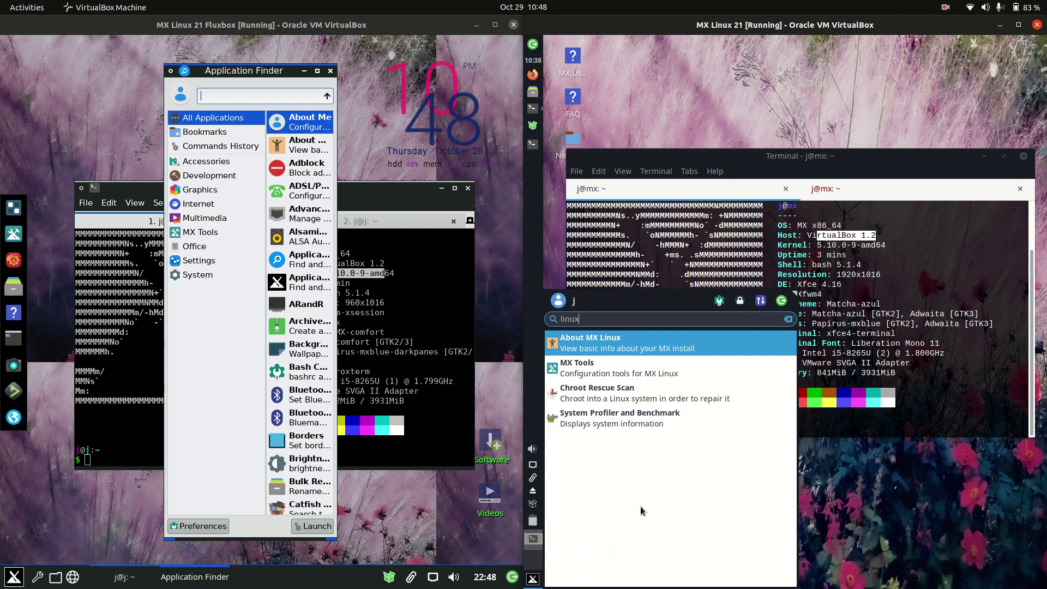
{"action": "key", "text": "BackSpace"}
{"action": "key", "text": "BackSpace"}
{"action": "type", "text": "tux"}
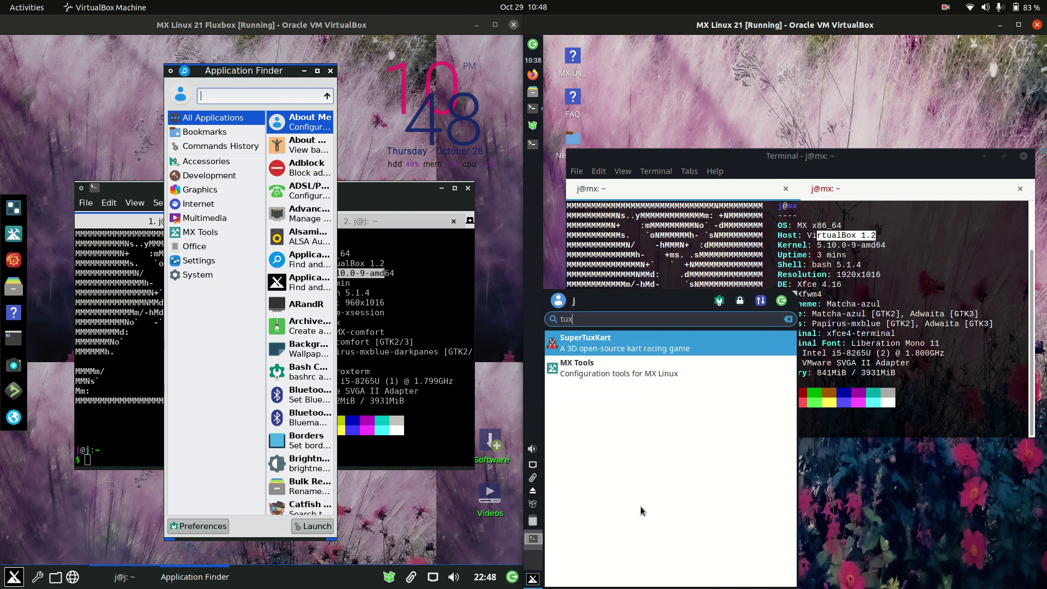
{"action": "key", "text": "Escape"}
{"action": "key", "text": "Escape"}
{"action": "type", "text": "="}
{"action": "key", "text": "Tab"}
{"action": "key", "text": "Tab"}
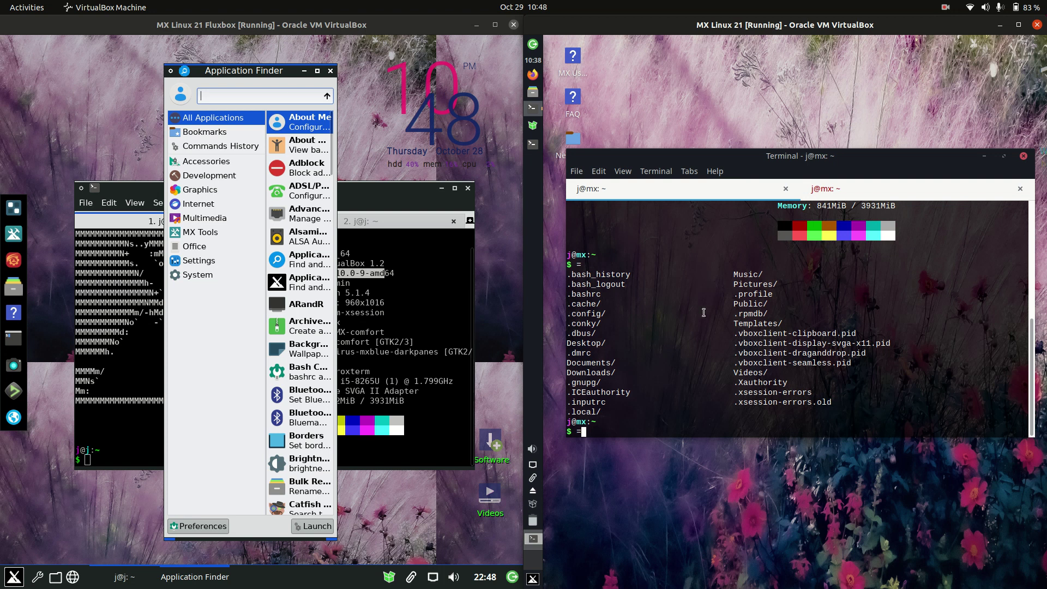
- Run neofetch in the Xfce terminal
{"action": "key", "text": "BackSpace"}
{"action": "type", "text": "neofetch"}
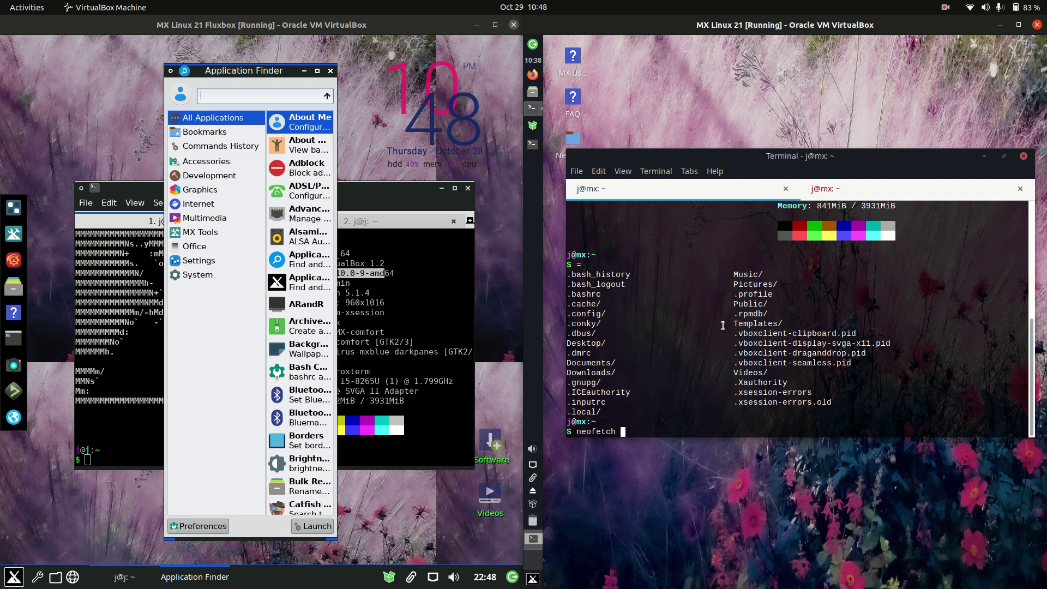
{"action": "key", "text": "Return"}
- Close Application Finder and rearrange the Software and Videos icons and the Fluxbox terminal
{"action": "left_click", "coordinate": [442, 450]}
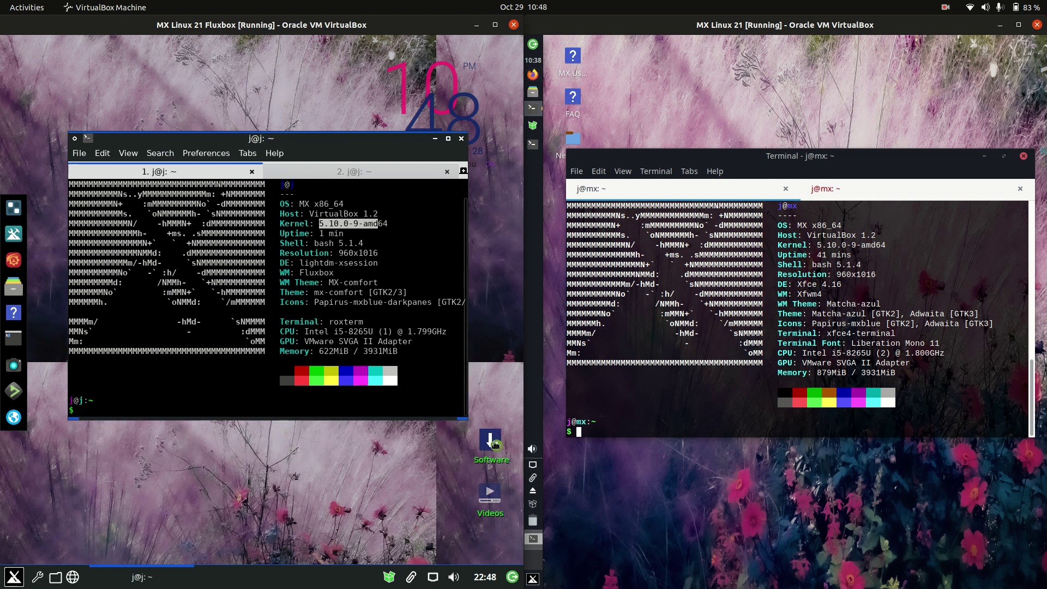
{"action": "left_click_drag", "start_coordinate": [490, 442], "coordinate": [271, 459]}
{"action": "left_click_drag", "start_coordinate": [469, 481], "coordinate": [486, 518]}
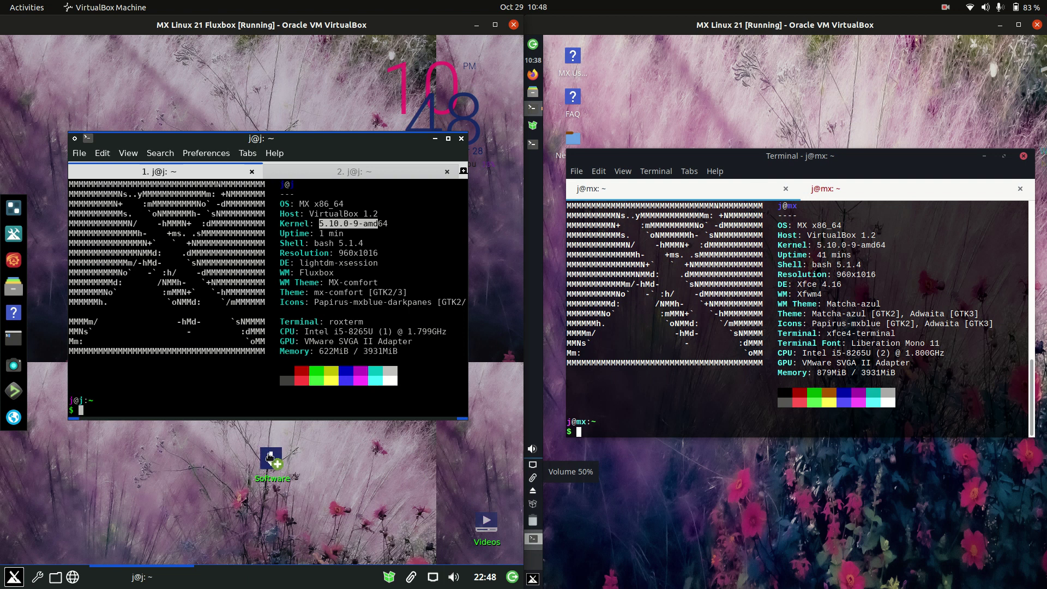
{"action": "left_click_drag", "start_coordinate": [299, 145], "coordinate": [300, 99]}
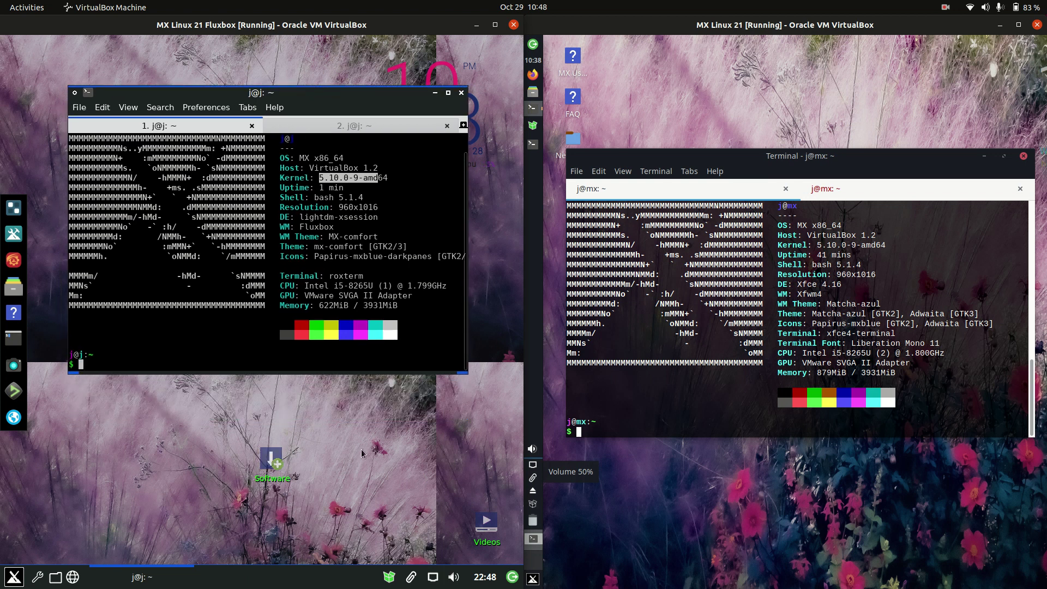
- Launch MX Package Installer from the Software icon and authenticate with the password
{"action": "double_click", "coordinate": [272, 458]}
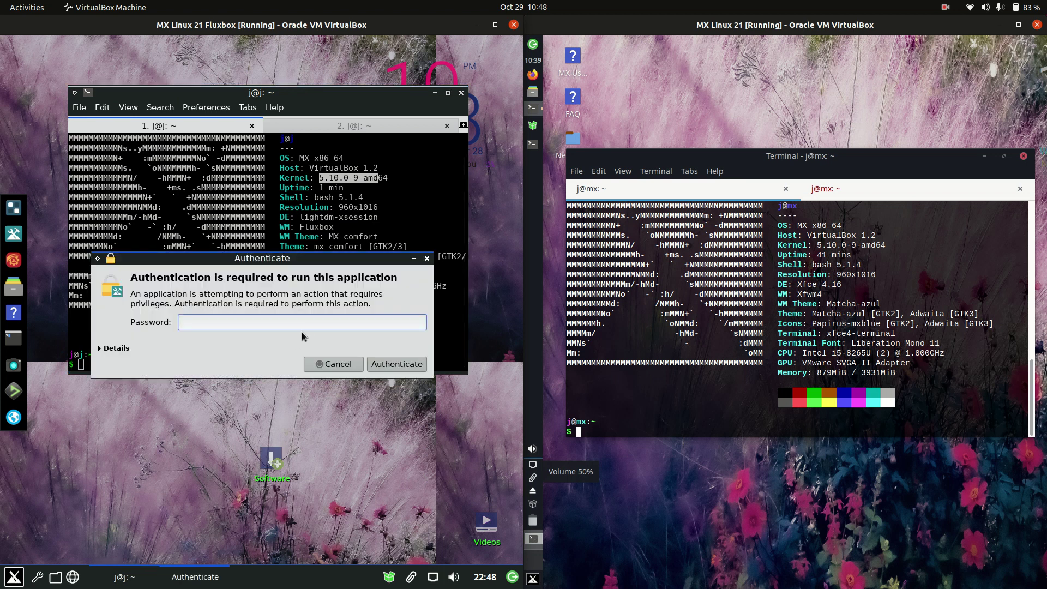
{"action": "key", "text": "Return"}
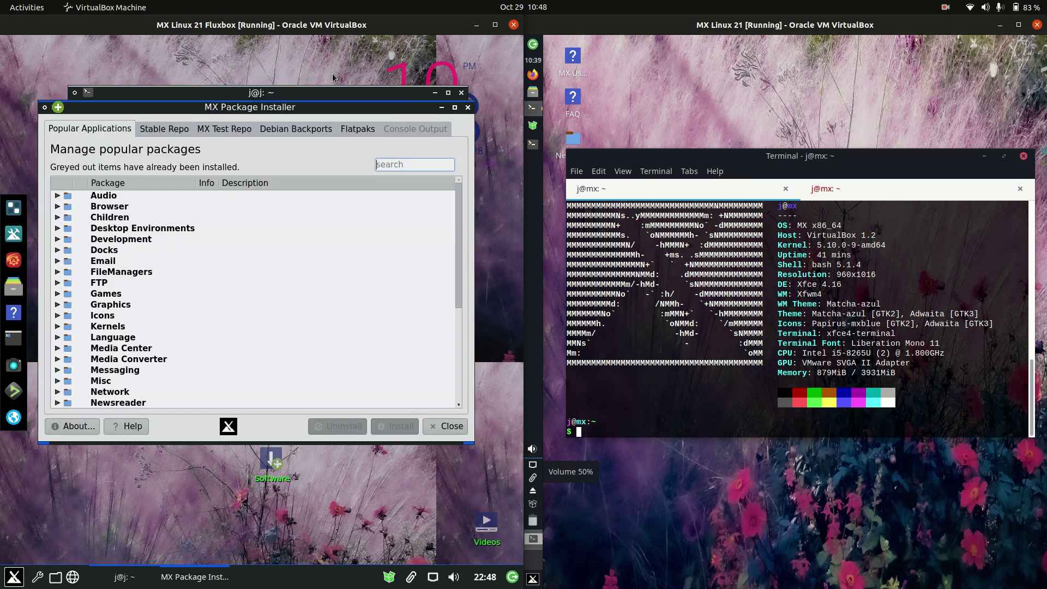
{"action": "left_click", "coordinate": [56, 295]}
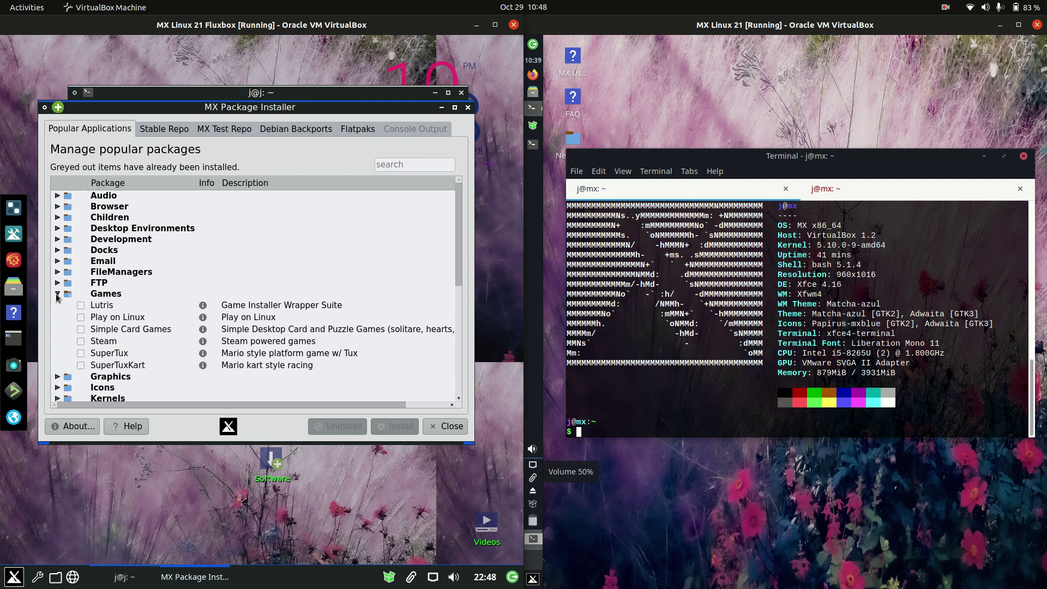
{"action": "left_click", "coordinate": [57, 294]}
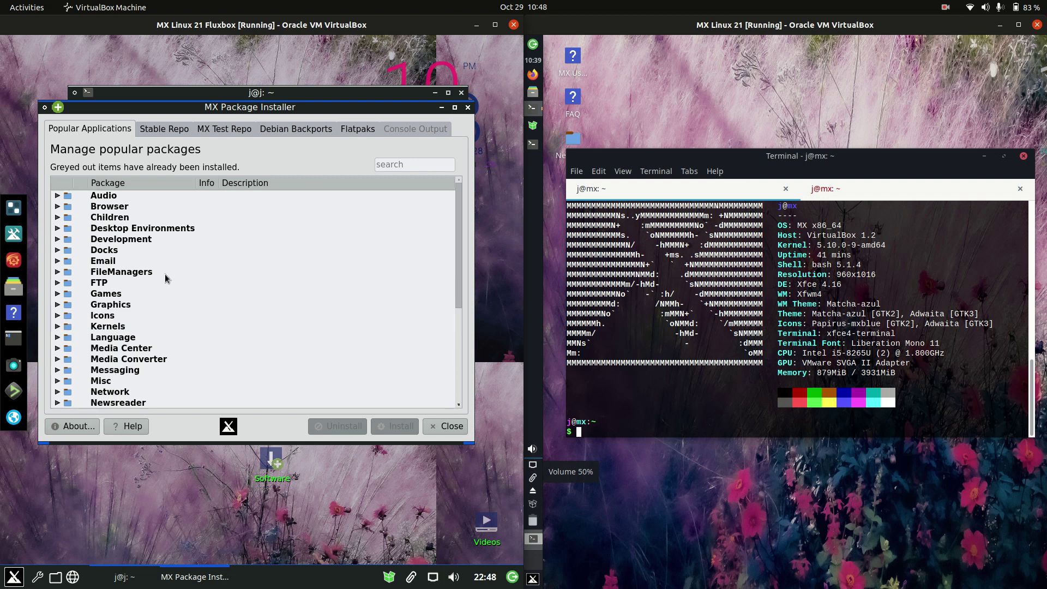
- Search packages for 'gimp', tick GIMP Full, and open Application Finder
{"action": "left_click", "coordinate": [392, 165]}
{"action": "type", "text": "gimp"}
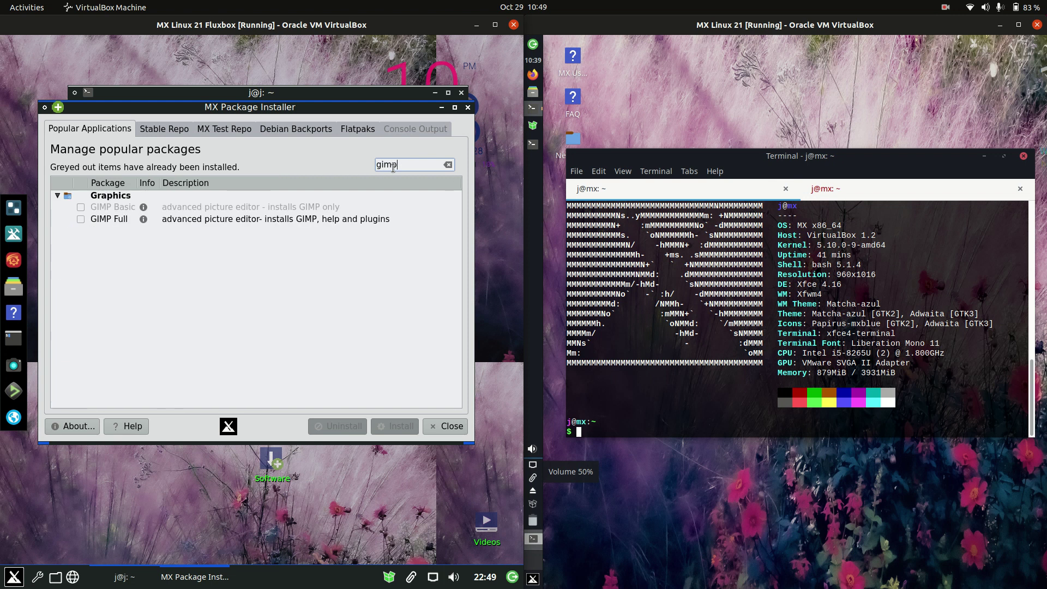
{"action": "left_click", "coordinate": [80, 219]}
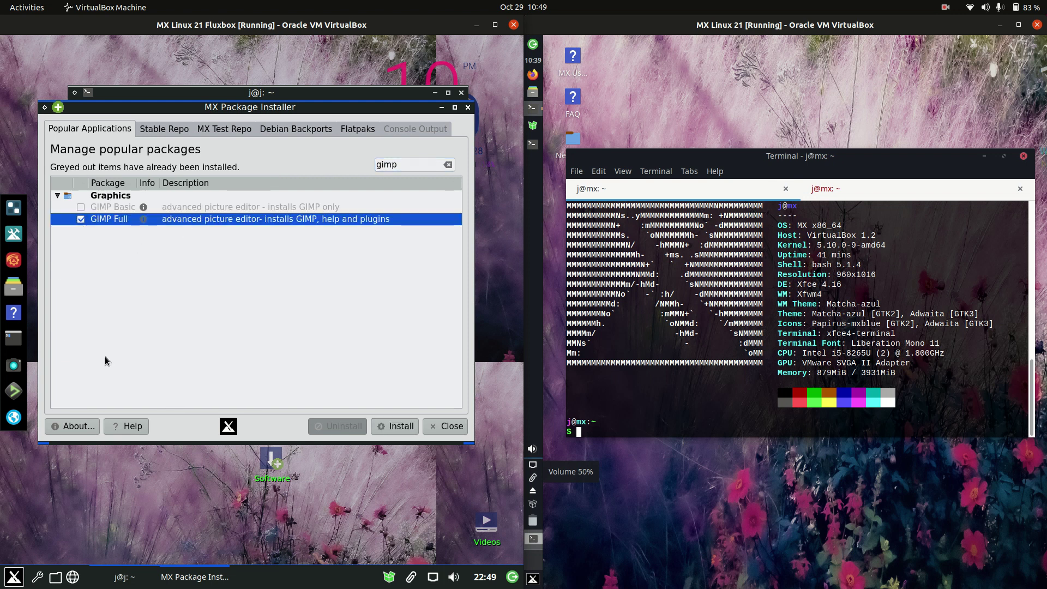
{"action": "left_click", "coordinate": [16, 572]}
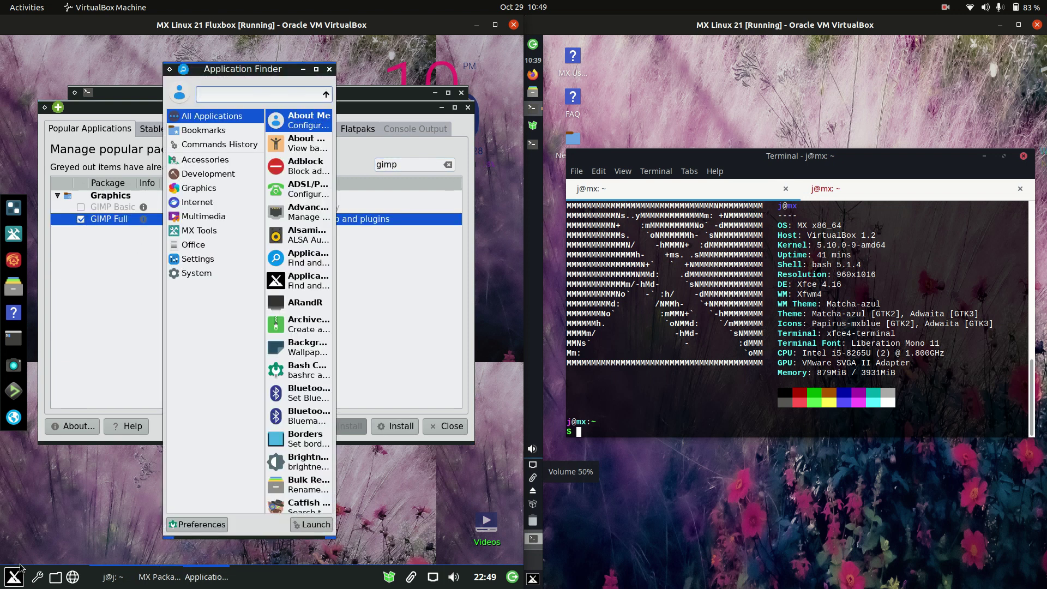
- Close Application Finder, GIMP and the package installer, then open the Fluxbox file manager
{"action": "left_click", "coordinate": [19, 567]}
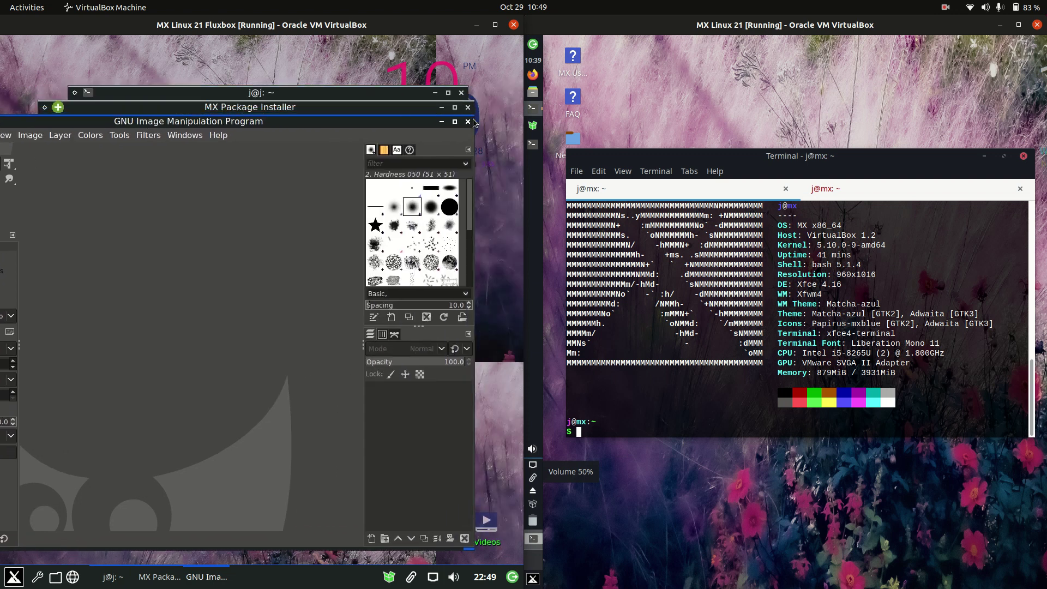
{"action": "left_click", "coordinate": [467, 122]}
{"action": "left_click", "coordinate": [468, 108]}
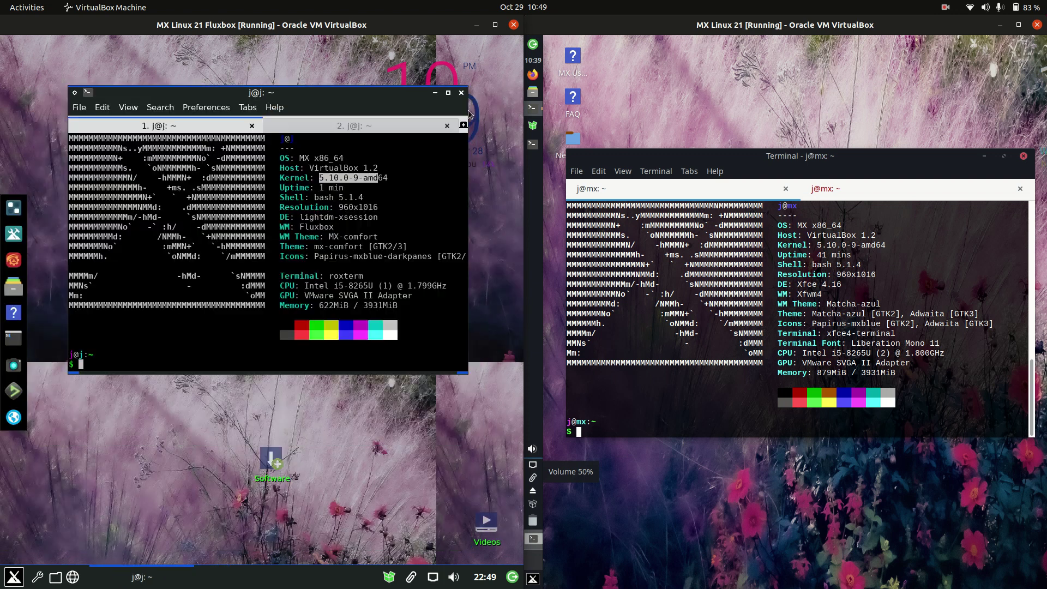
{"action": "left_click", "coordinate": [14, 286]}
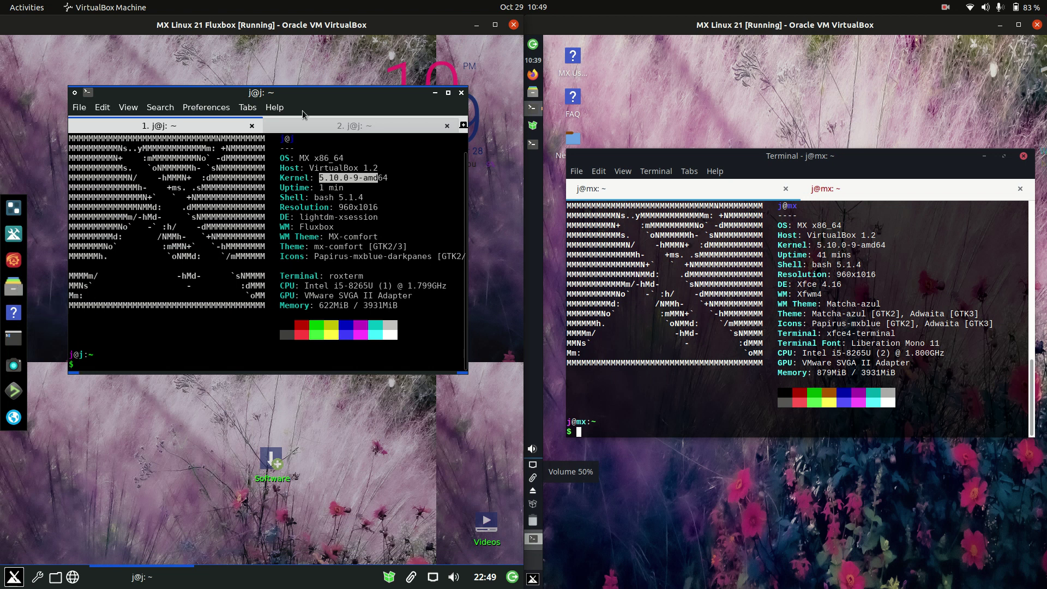
- Open Thunar in the Xfce VM and position both file manager windows
{"action": "left_click_drag", "start_coordinate": [307, 99], "coordinate": [267, 105]}
{"action": "left_click", "coordinate": [534, 93]}
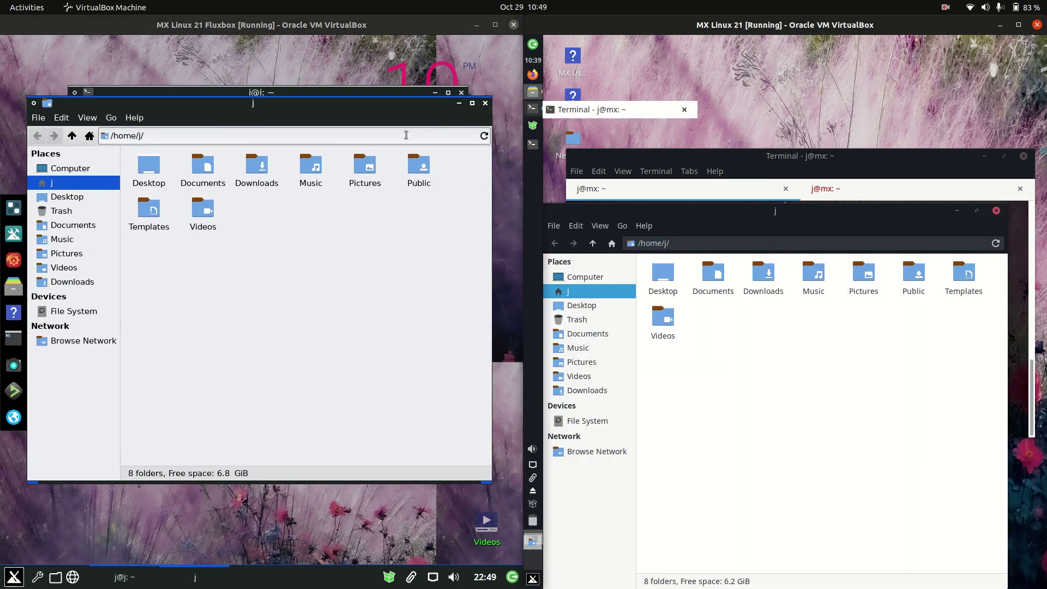
{"action": "left_click_drag", "start_coordinate": [737, 217], "coordinate": [760, 100]}
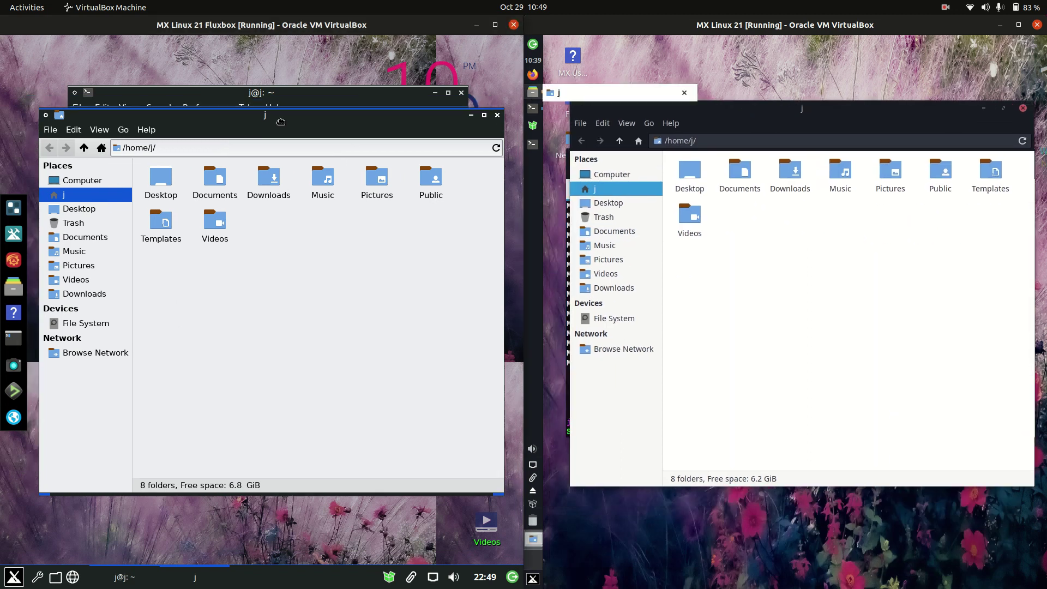
{"action": "left_click_drag", "start_coordinate": [245, 104], "coordinate": [256, 117]}
- View and close the Help > About version info in both Thunar windows
{"action": "left_click", "coordinate": [146, 131]}
{"action": "left_click", "coordinate": [161, 163]}
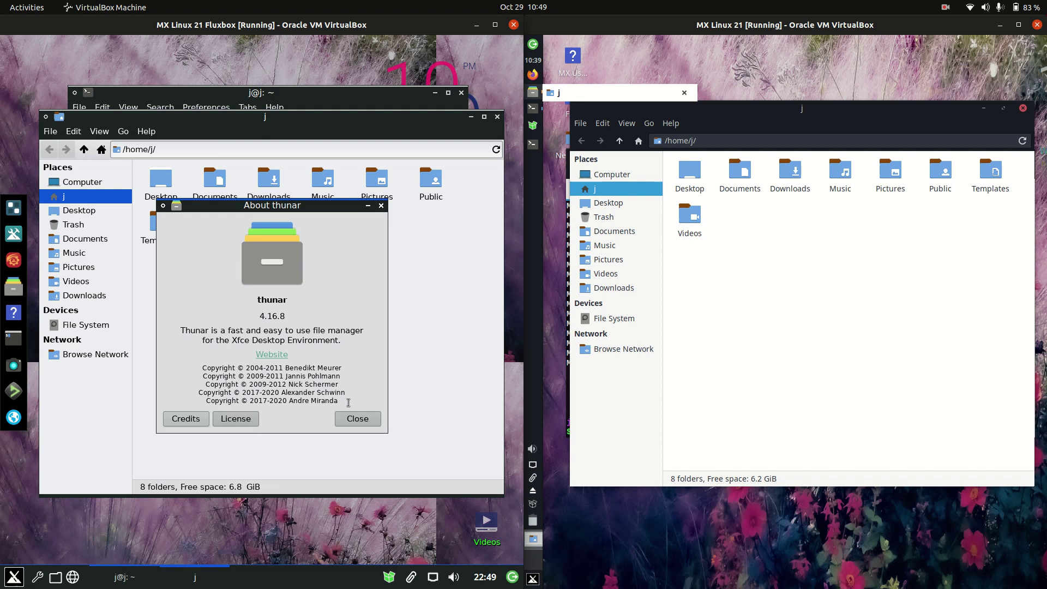
{"action": "left_click", "coordinate": [364, 418]}
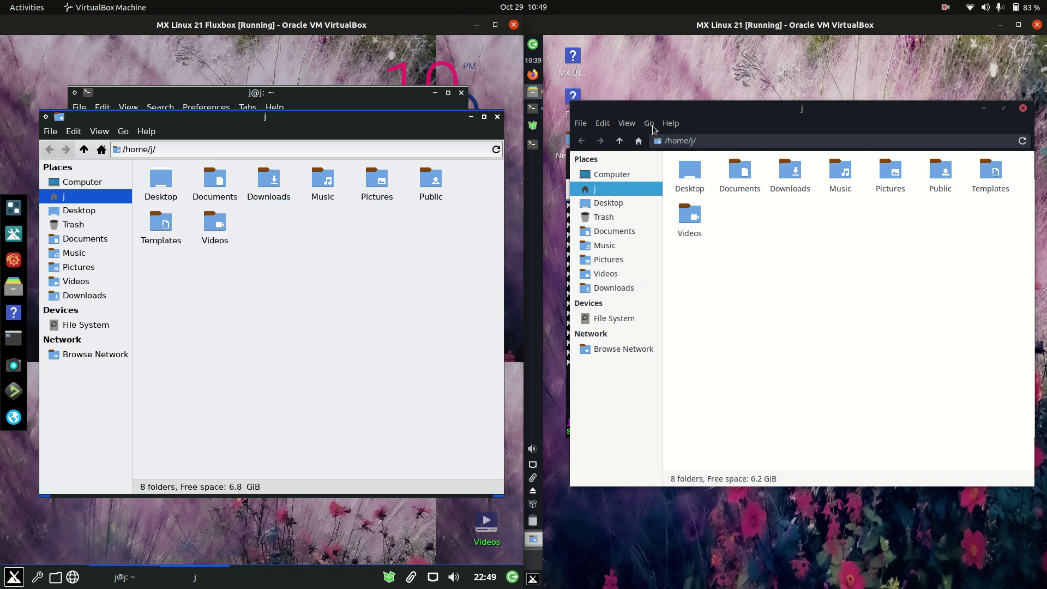
{"action": "left_click", "coordinate": [675, 125]}
{"action": "left_click", "coordinate": [682, 158]}
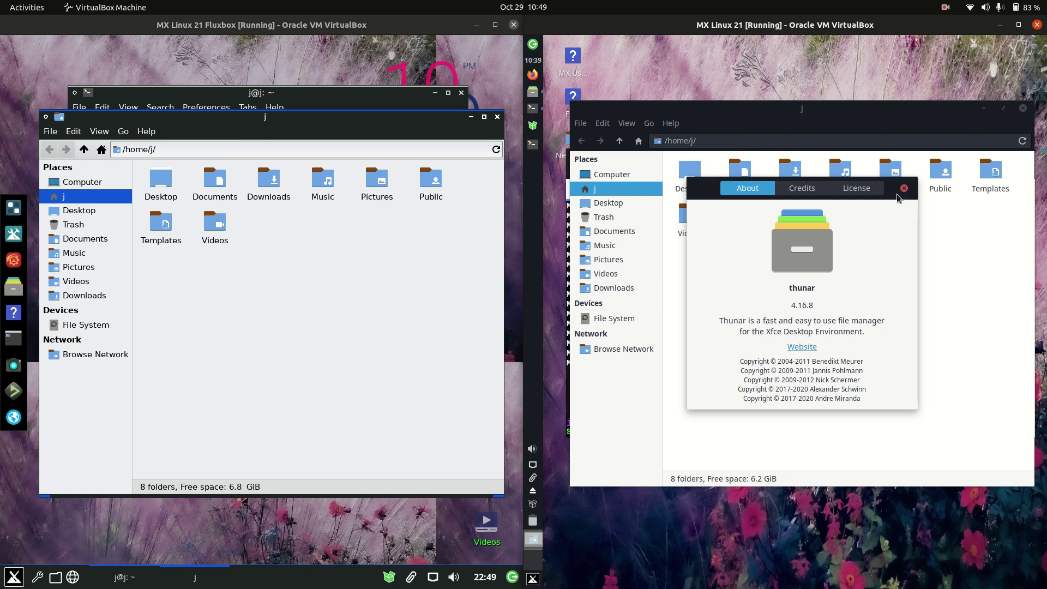
{"action": "left_click", "coordinate": [903, 188]}
- Drag the Downloads folder out of /home/j/ in both VMs
{"action": "left_click_drag", "start_coordinate": [837, 113], "coordinate": [817, 124]}
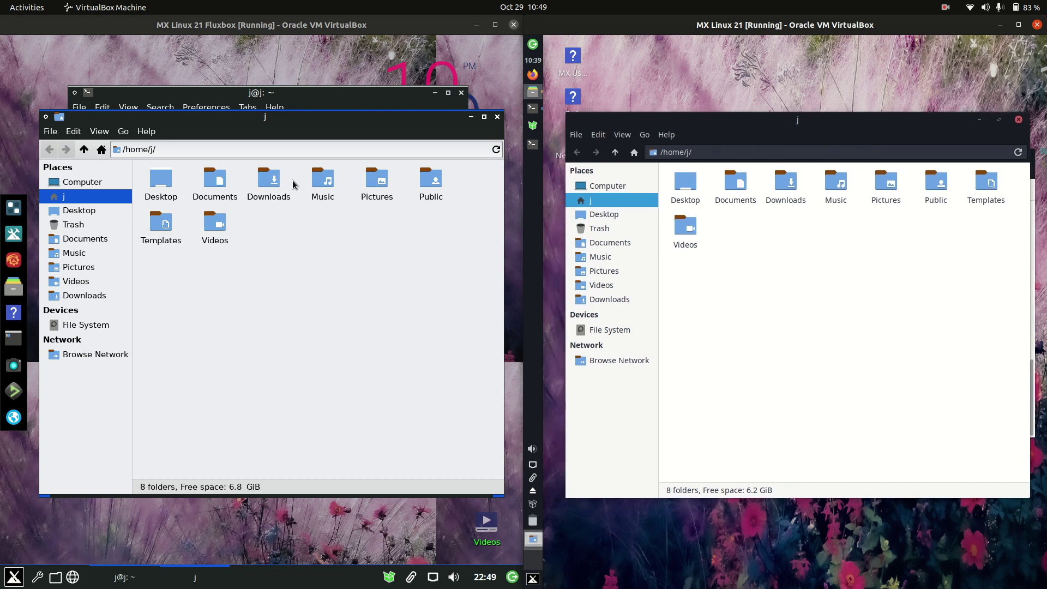
{"action": "left_click_drag", "start_coordinate": [273, 182], "coordinate": [521, 188]}
{"action": "left_click_drag", "start_coordinate": [785, 183], "coordinate": [407, 133]}
- Close both file managers and switch each VM's terminal to its htop tab
{"action": "left_click", "coordinate": [497, 117]}
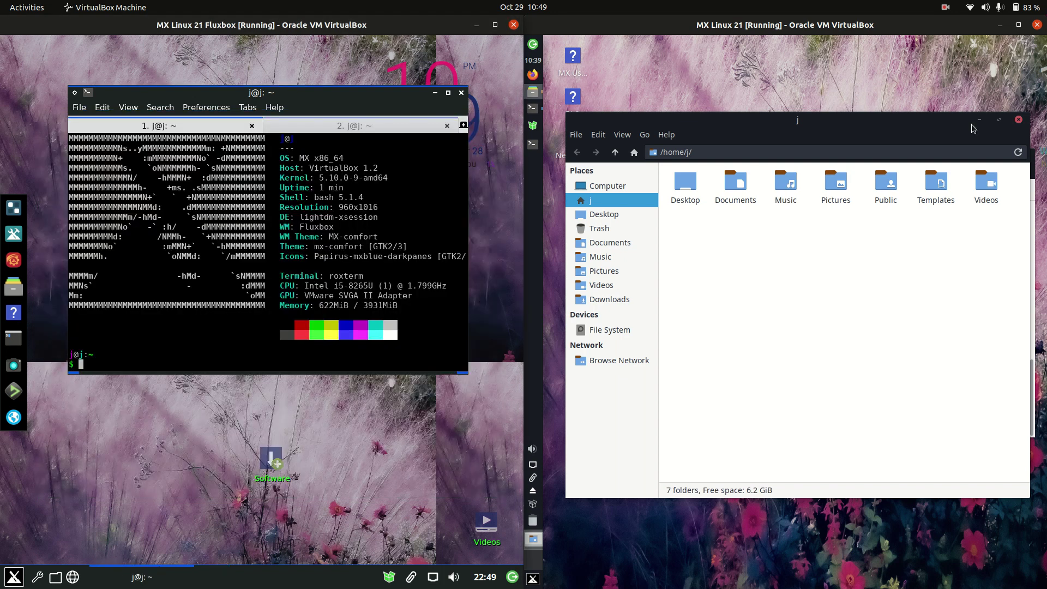
{"action": "left_click", "coordinate": [1017, 123]}
{"action": "left_click_drag", "start_coordinate": [374, 101], "coordinate": [369, 146]}
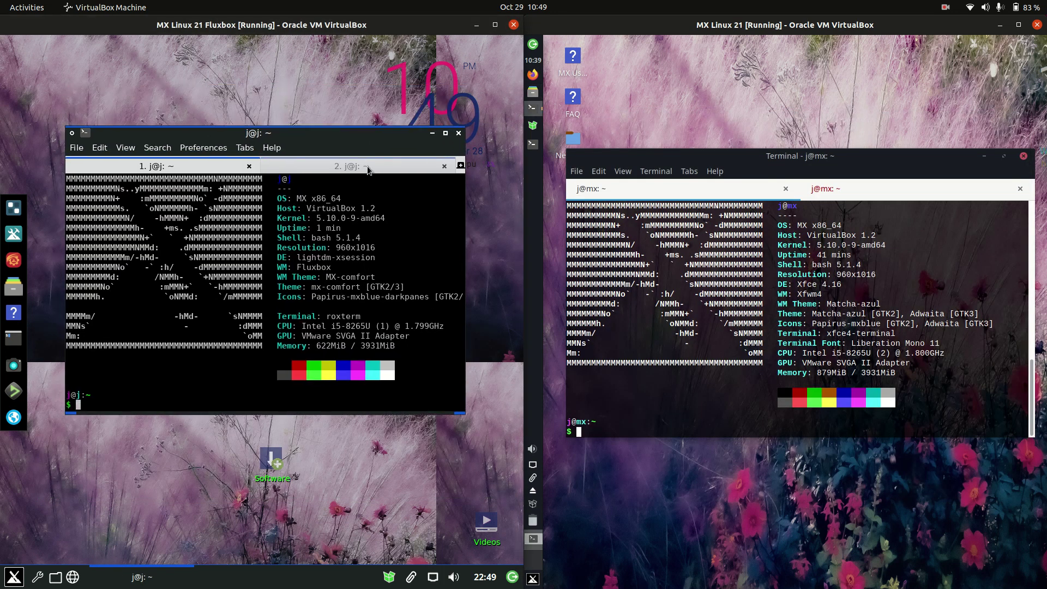
{"action": "left_click", "coordinate": [368, 168]}
{"action": "left_click", "coordinate": [824, 188]}
{"action": "left_click_drag", "start_coordinate": [841, 161], "coordinate": [826, 131]}
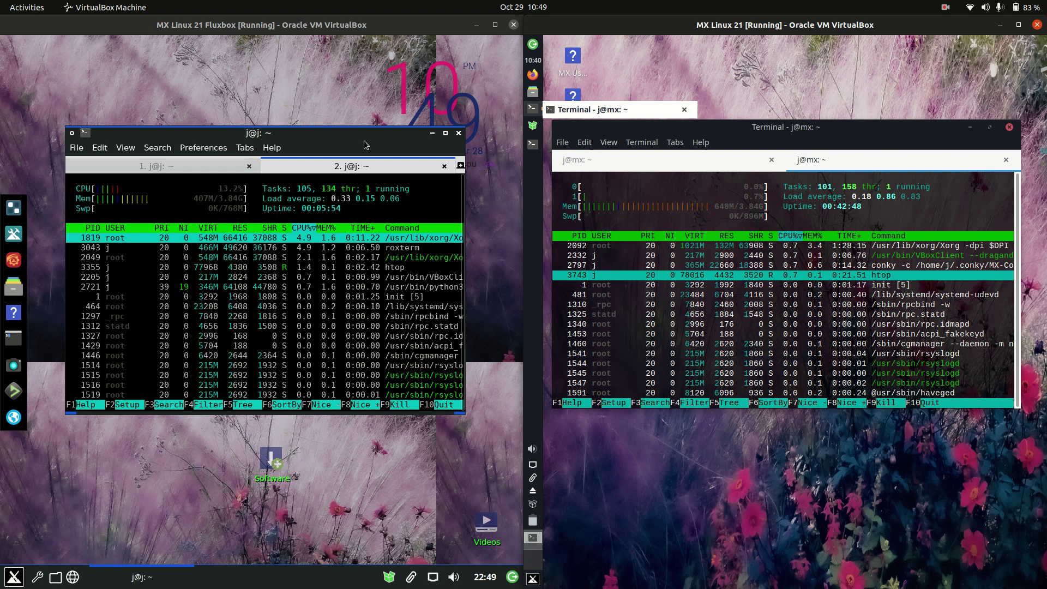
- Align the htop terminals side by side, showing Fluxbox at 407M versus Xfce at 648M
{"action": "left_click_drag", "start_coordinate": [364, 142], "coordinate": [368, 111]}
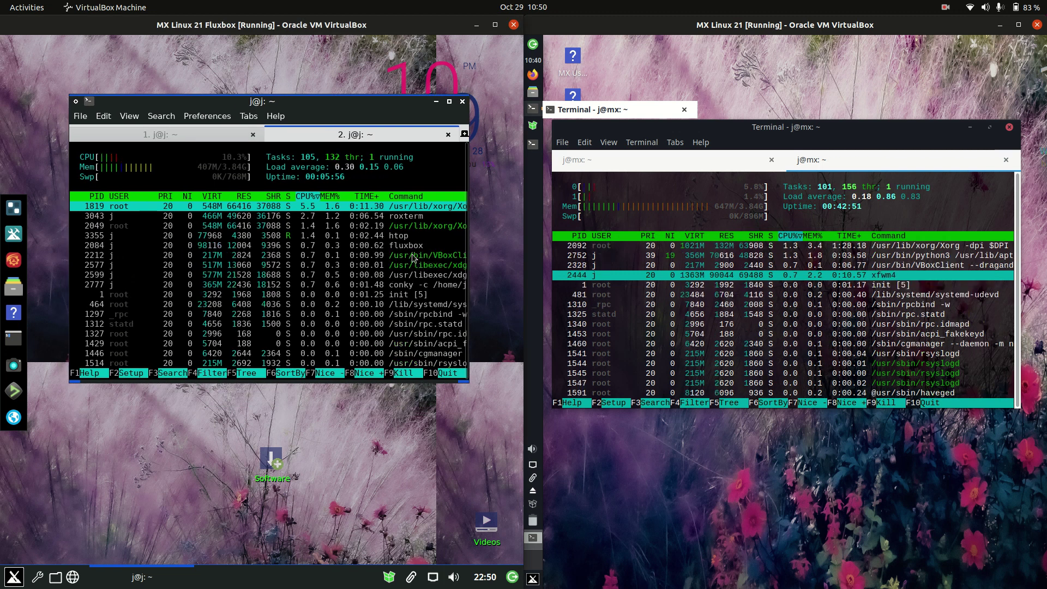
{"action": "left_click", "coordinate": [274, 115]}
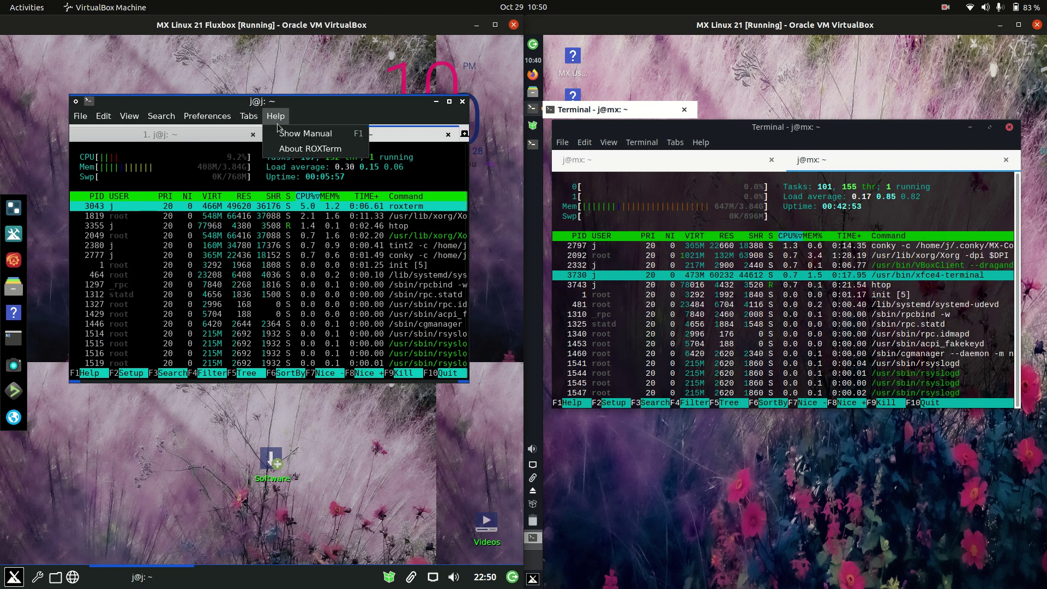
{"action": "left_click_drag", "start_coordinate": [272, 108], "coordinate": [291, 131]}
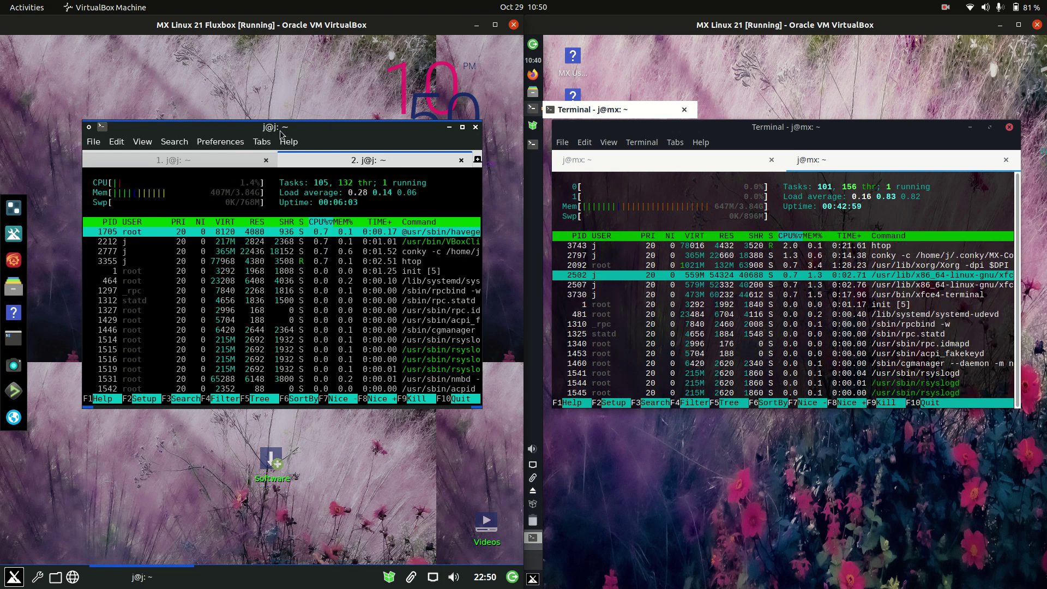
{"action": "left_click_drag", "start_coordinate": [771, 130], "coordinate": [782, 158]}
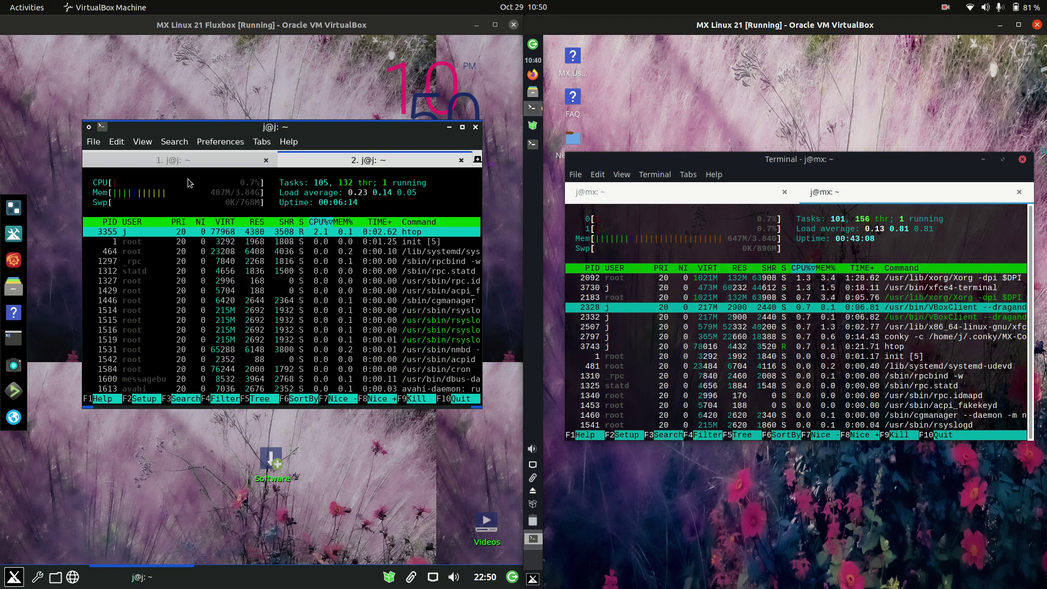
{"action": "left_click_drag", "start_coordinate": [332, 129], "coordinate": [324, 170]}
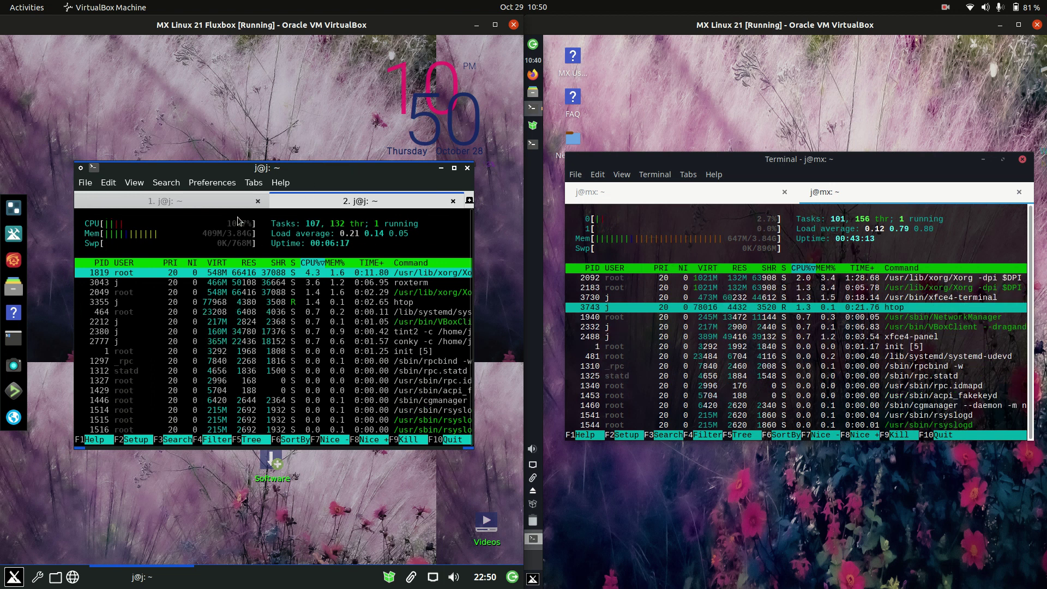
{"action": "left_click_drag", "start_coordinate": [284, 234], "coordinate": [233, 212]}
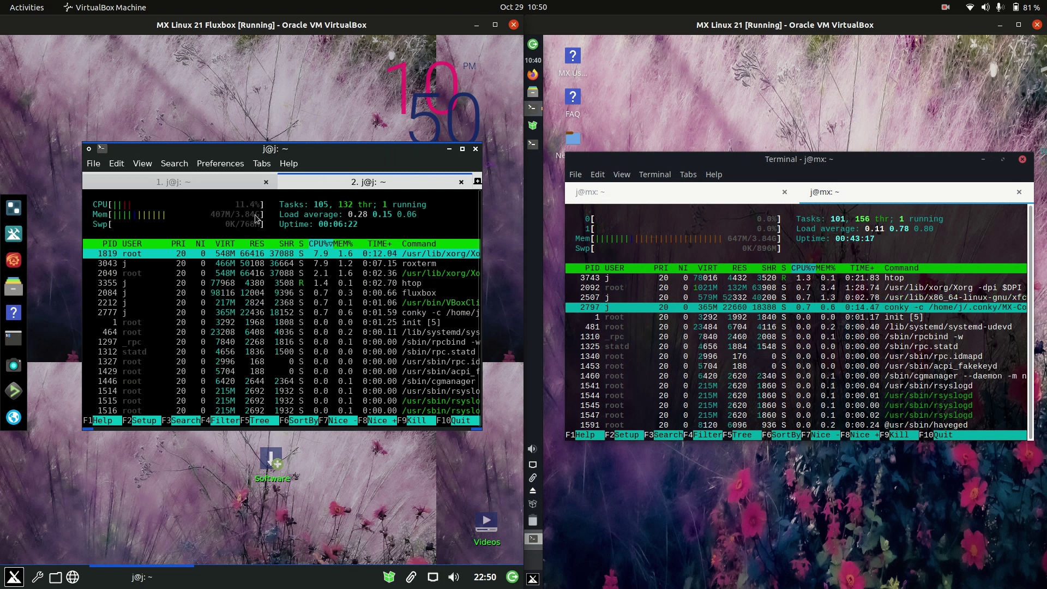
{"action": "left_click_drag", "start_coordinate": [786, 165], "coordinate": [779, 156]}
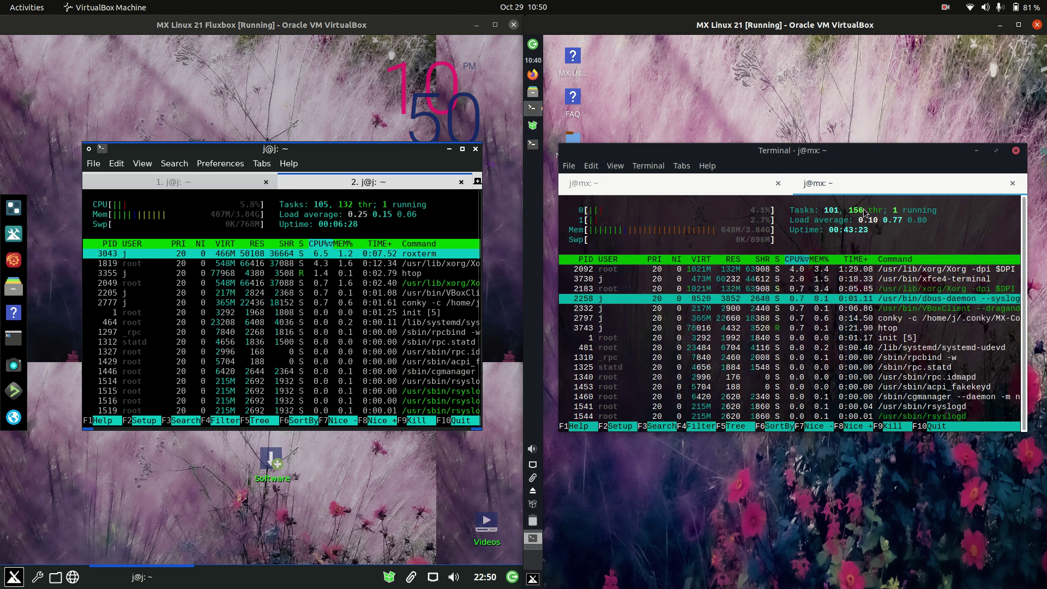
{"action": "left_click_drag", "start_coordinate": [177, 160], "coordinate": [178, 151]}
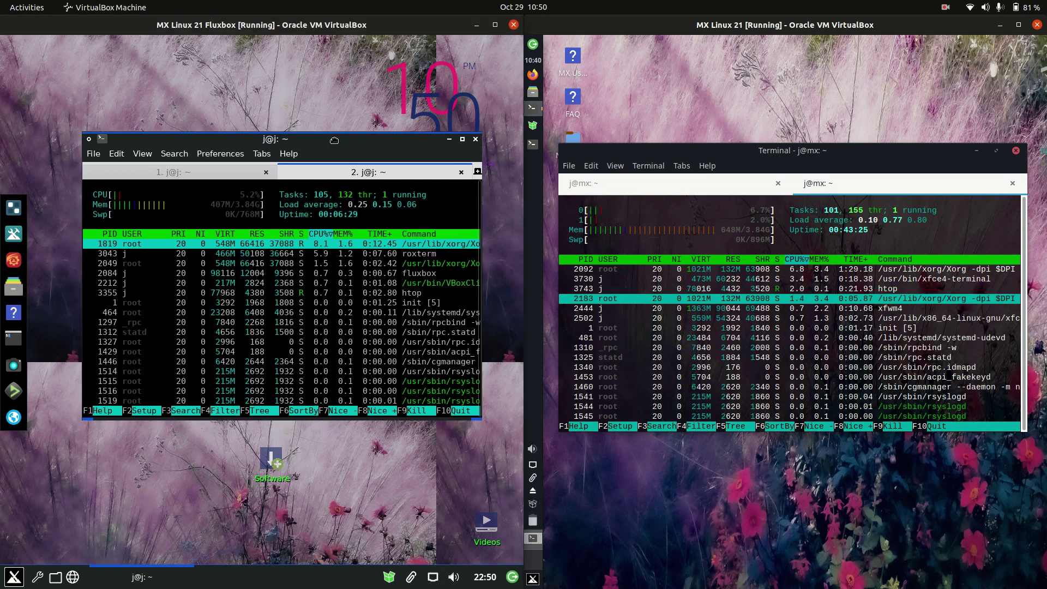
{"action": "left_click_drag", "start_coordinate": [294, 137], "coordinate": [273, 140]}
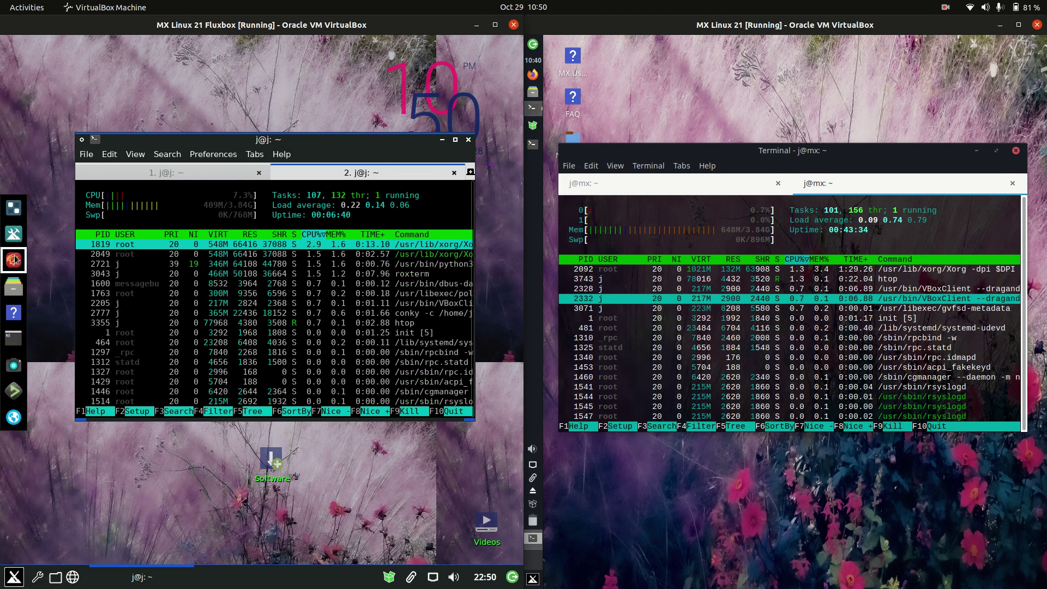
{"action": "left_click", "coordinate": [14, 417]}
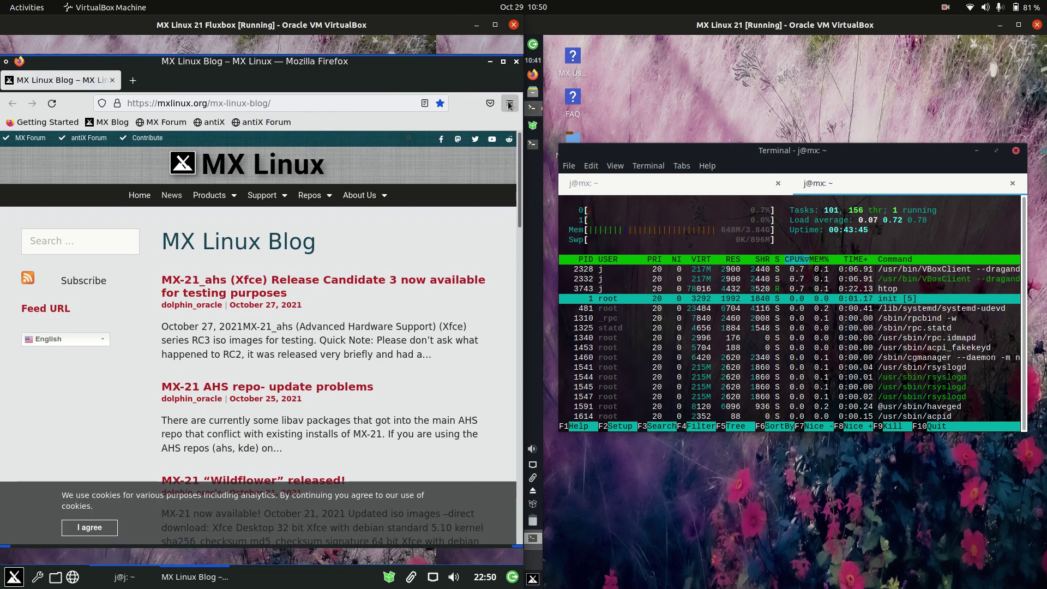
{"action": "left_click", "coordinate": [509, 106]}
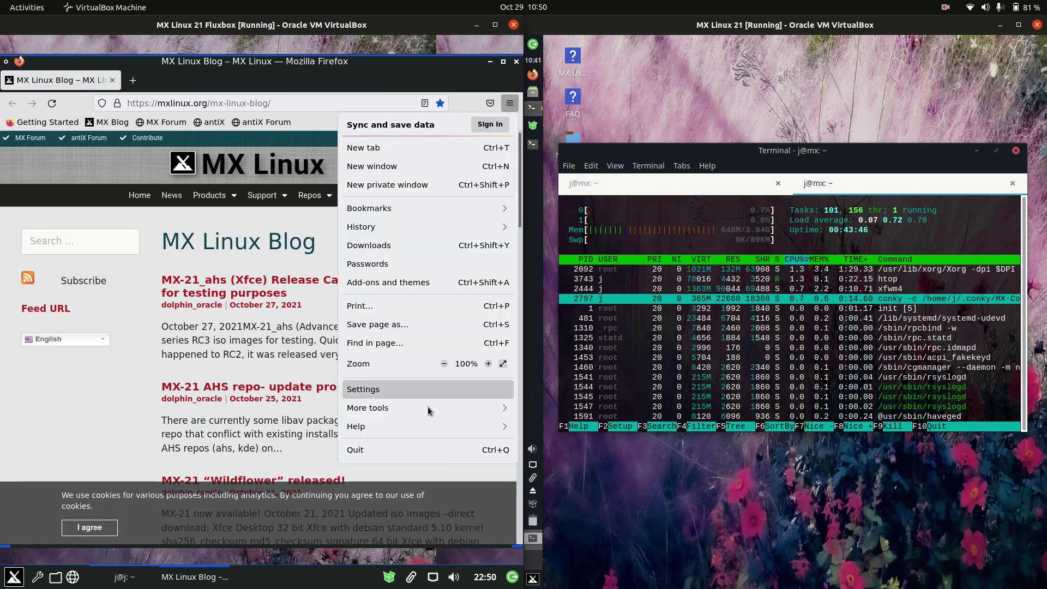
{"action": "left_click", "coordinate": [411, 433]}
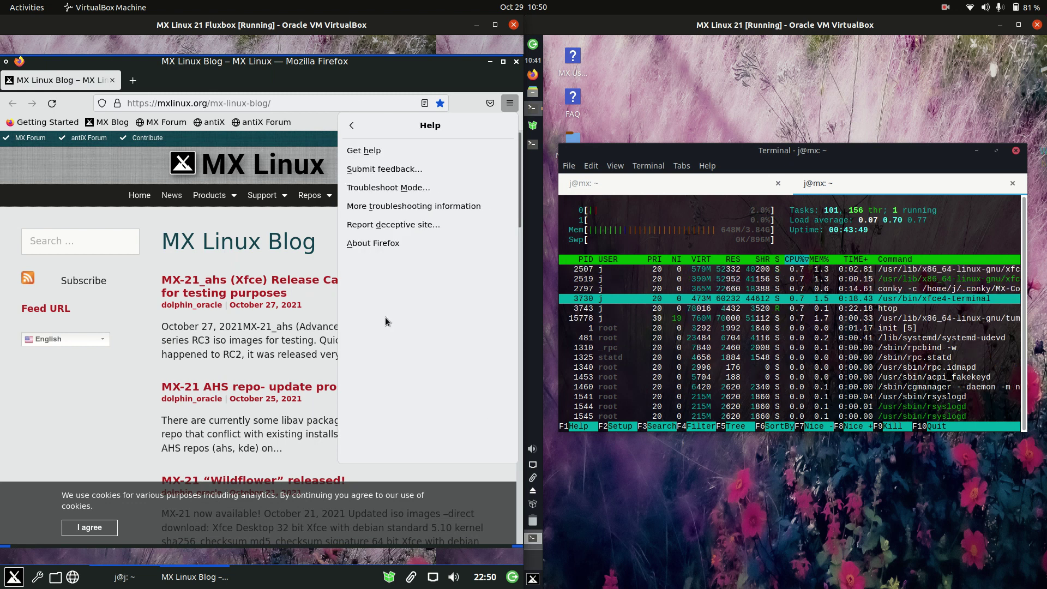
{"action": "left_click", "coordinate": [378, 247]}
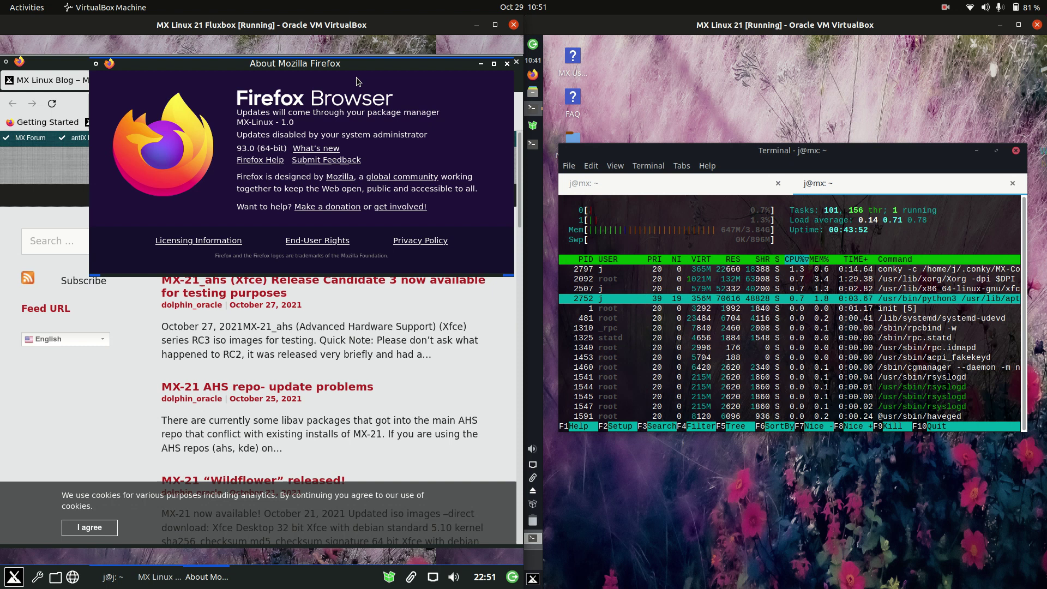
{"action": "left_click_drag", "start_coordinate": [333, 65], "coordinate": [319, 122]}
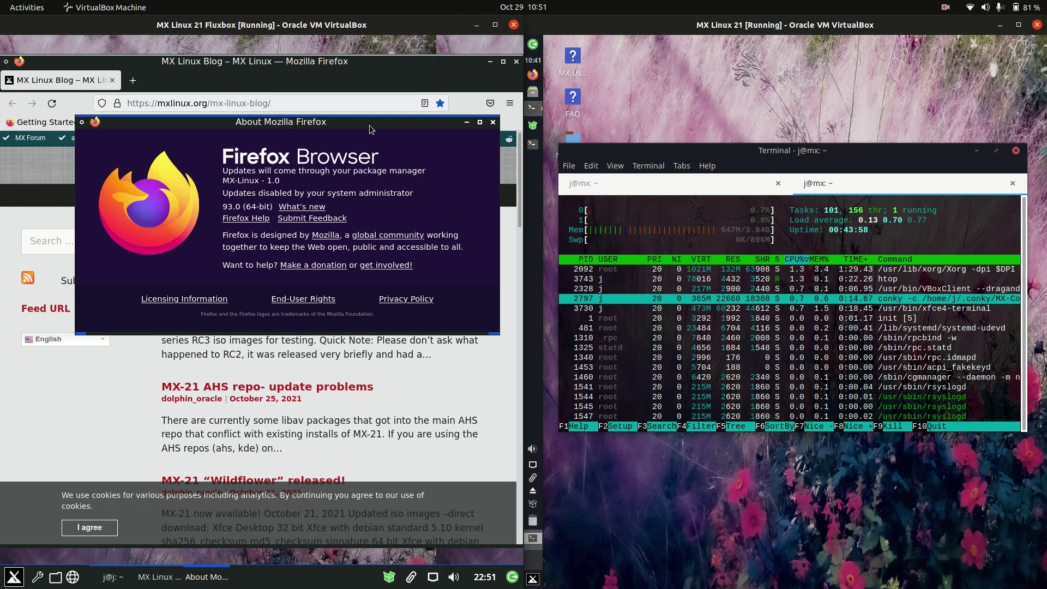
{"action": "left_click_drag", "start_coordinate": [338, 125], "coordinate": [306, 143]}
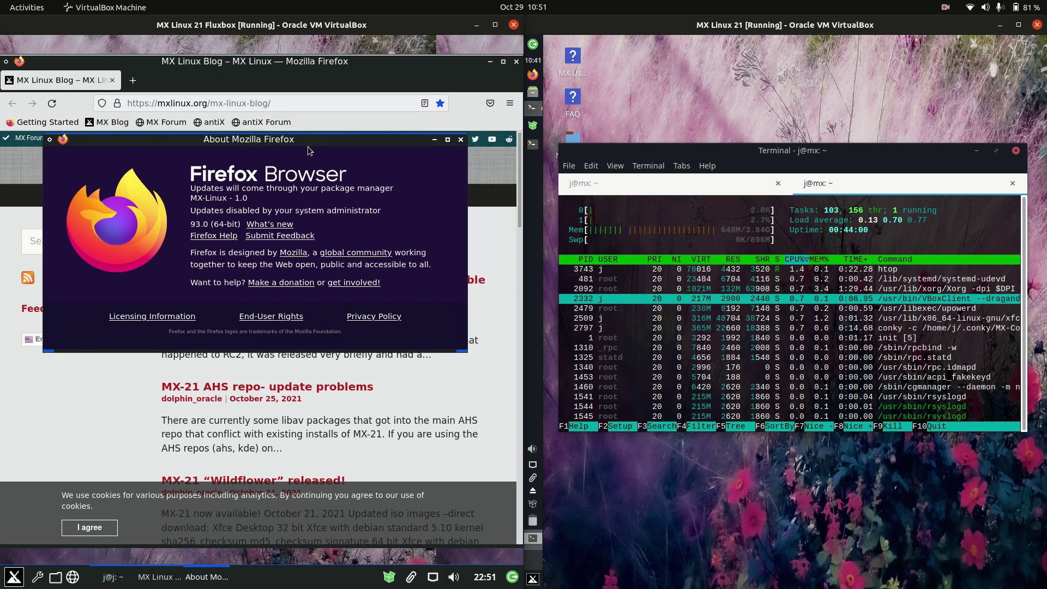
{"action": "left_click", "coordinate": [461, 140]}
{"action": "left_click_drag", "start_coordinate": [452, 60], "coordinate": [443, 90]}
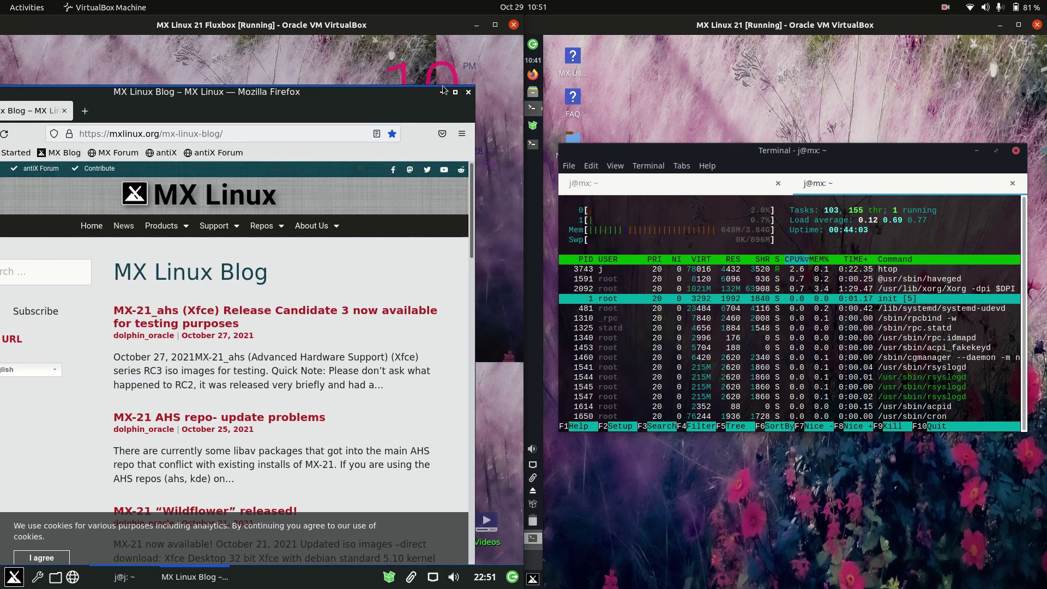
{"action": "left_click", "coordinate": [470, 92]}
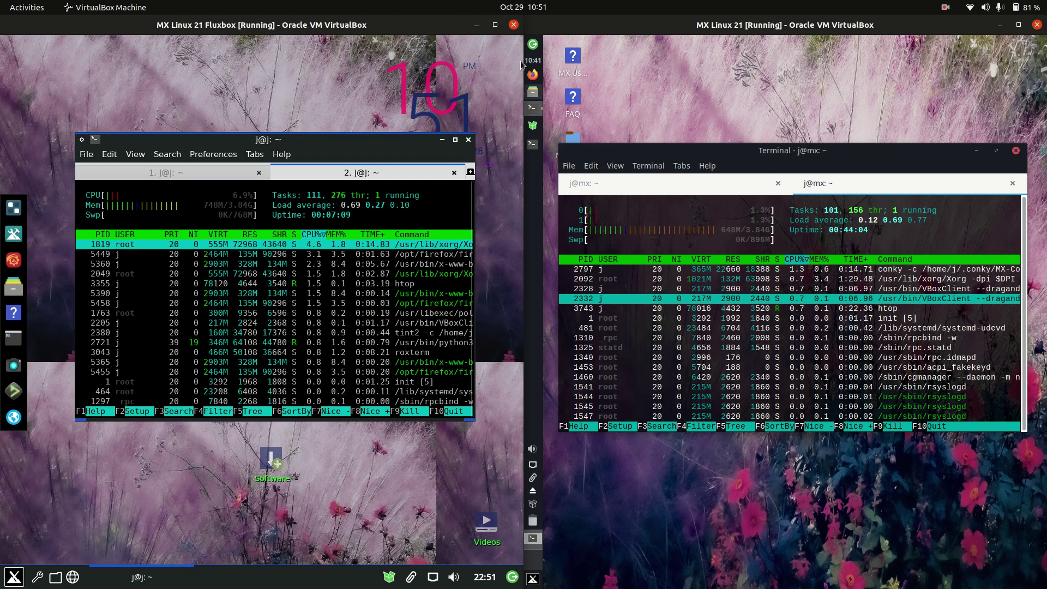
- Launch Firefox in the Xfce VM, then quit it after confirming to close all tabs
{"action": "left_click", "coordinate": [533, 75]}
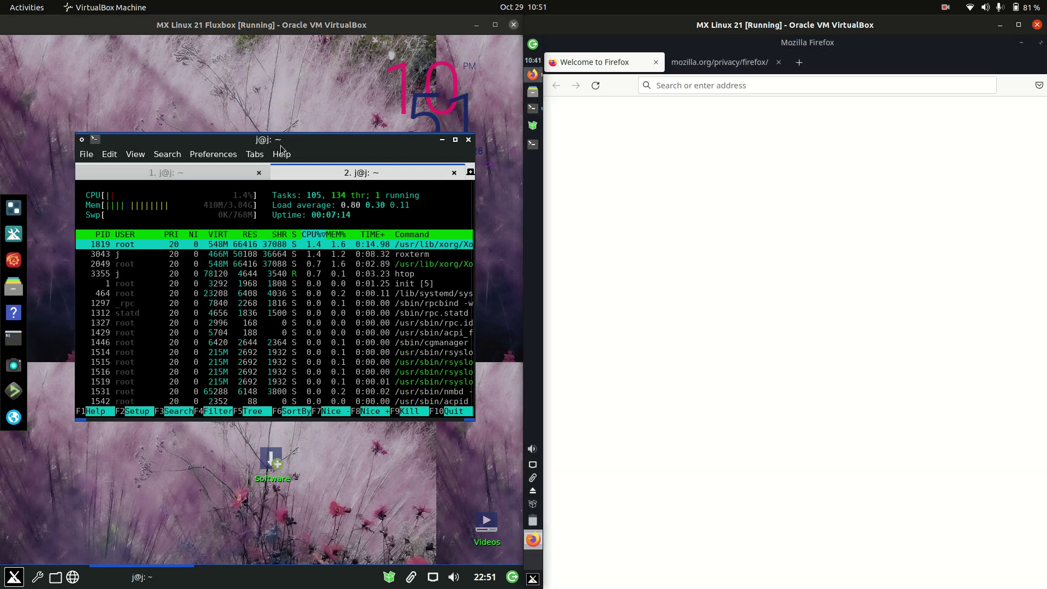
{"action": "right_click", "coordinate": [256, 77]}
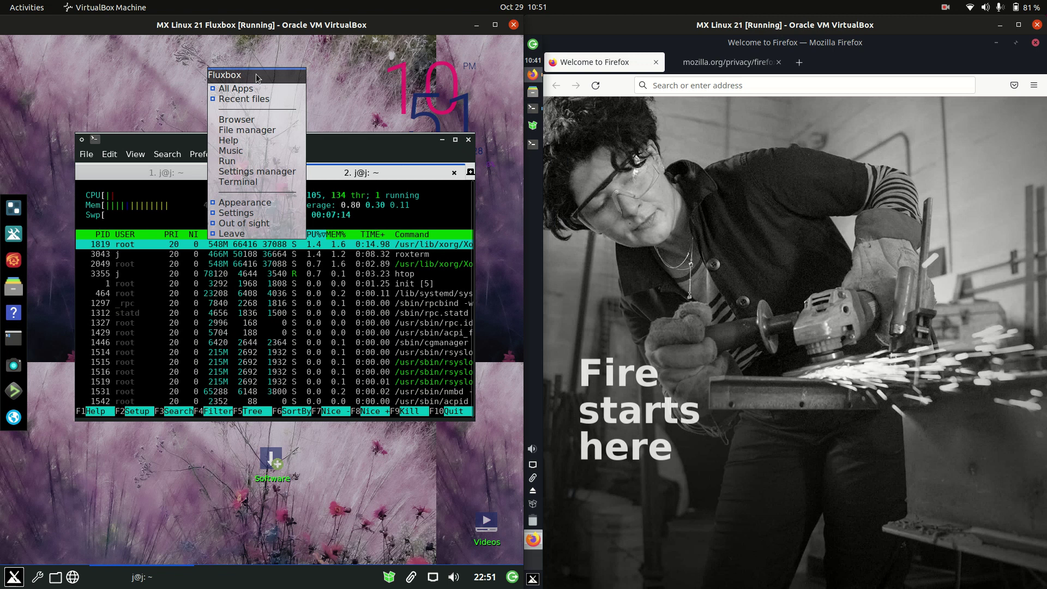
{"action": "left_click", "coordinate": [1036, 42]}
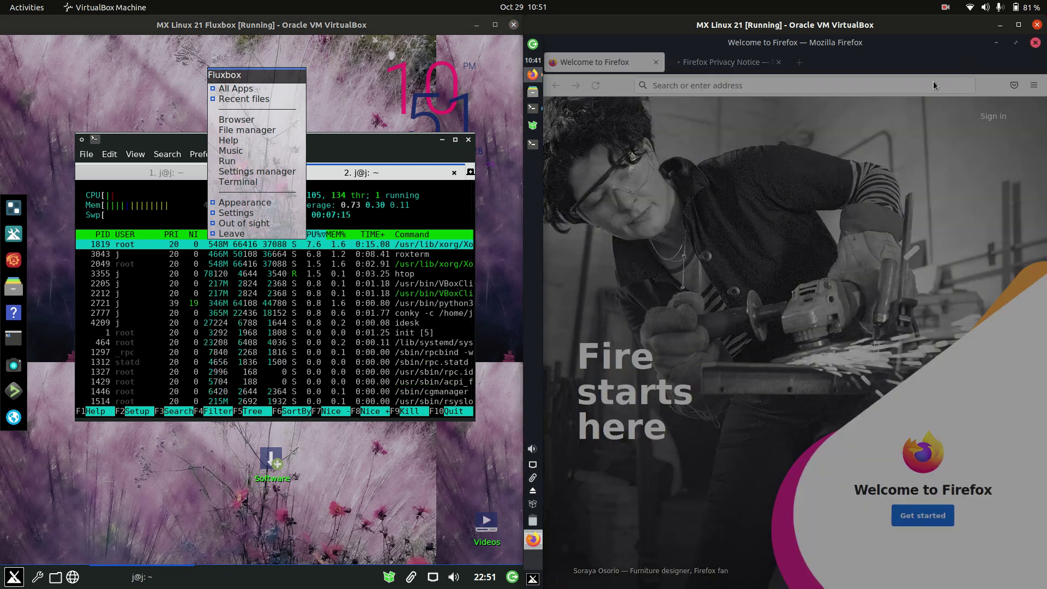
{"action": "left_click", "coordinate": [840, 177]}
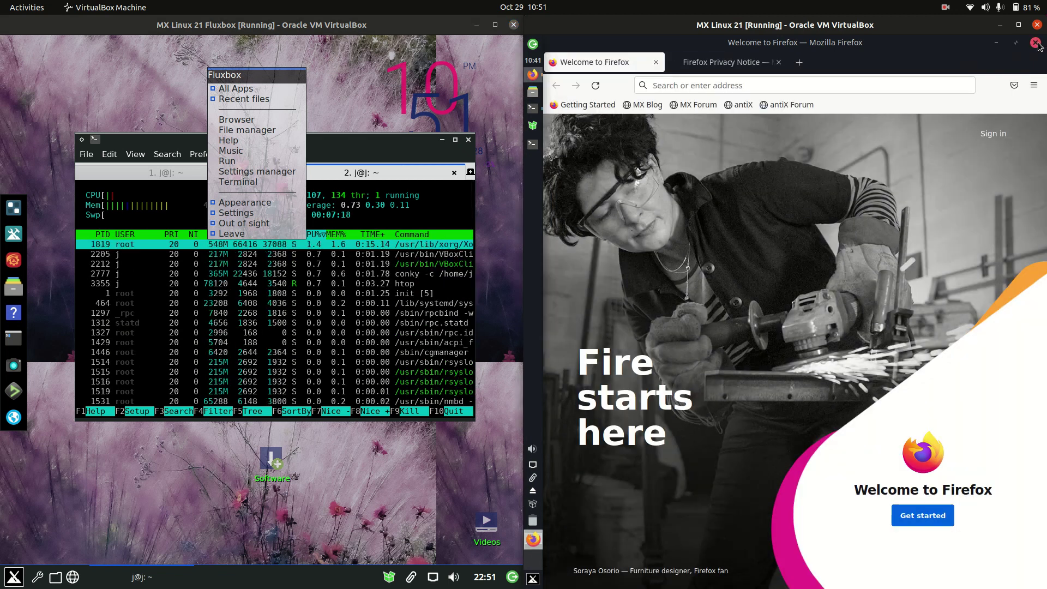
{"action": "left_click", "coordinate": [1035, 43]}
{"action": "left_click", "coordinate": [878, 190]}
- Open the Xfce desktop menu and browse Fluxbox's All Apps and Settings > Display menus
{"action": "right_click", "coordinate": [786, 90]}
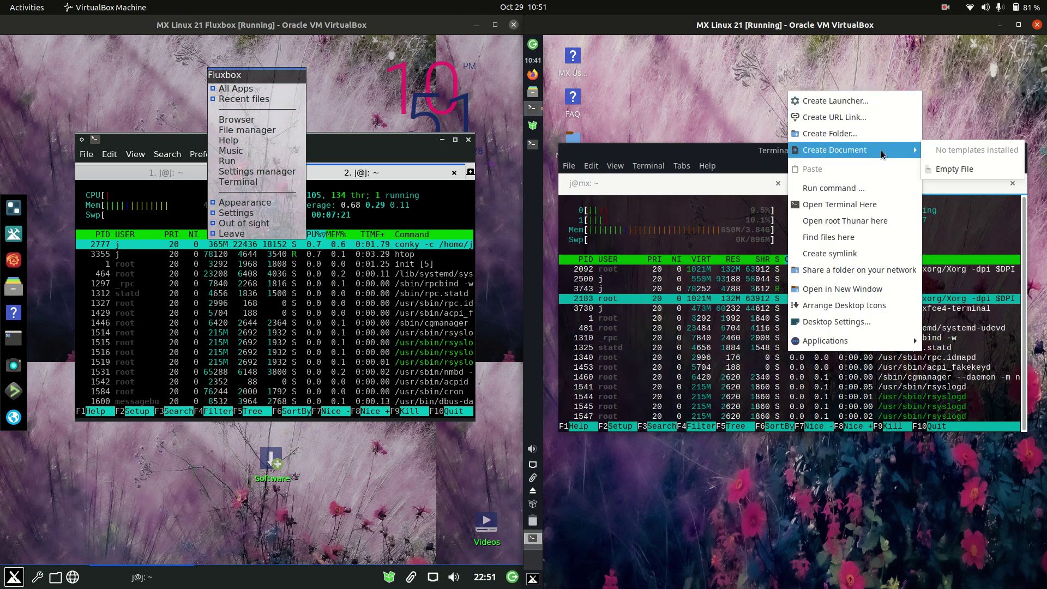
{"action": "mouse_move", "coordinate": [299, 89]}
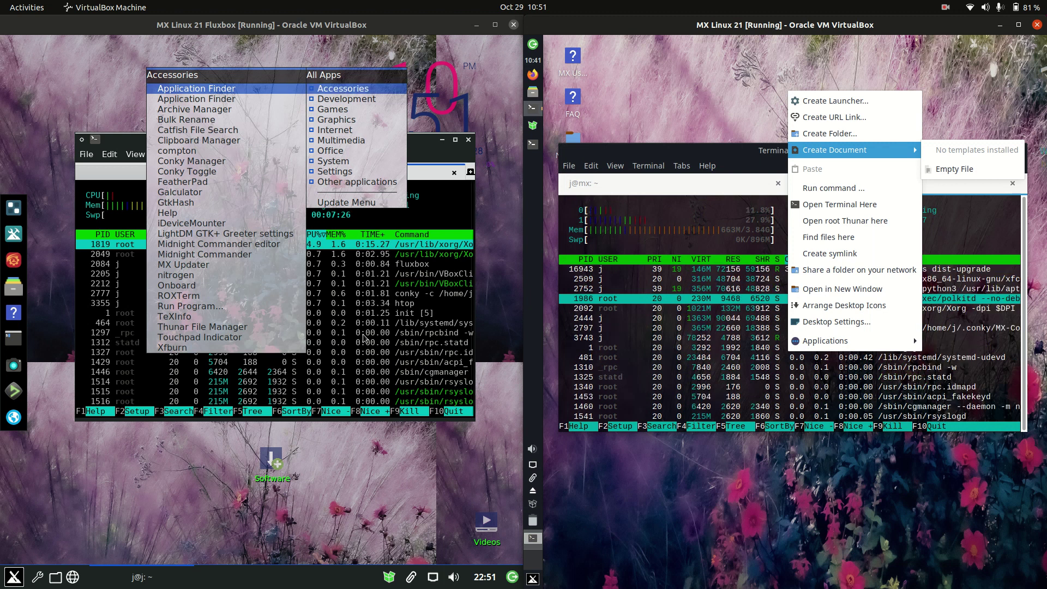
{"action": "left_click", "coordinate": [252, 52]}
{"action": "right_click", "coordinate": [191, 72]}
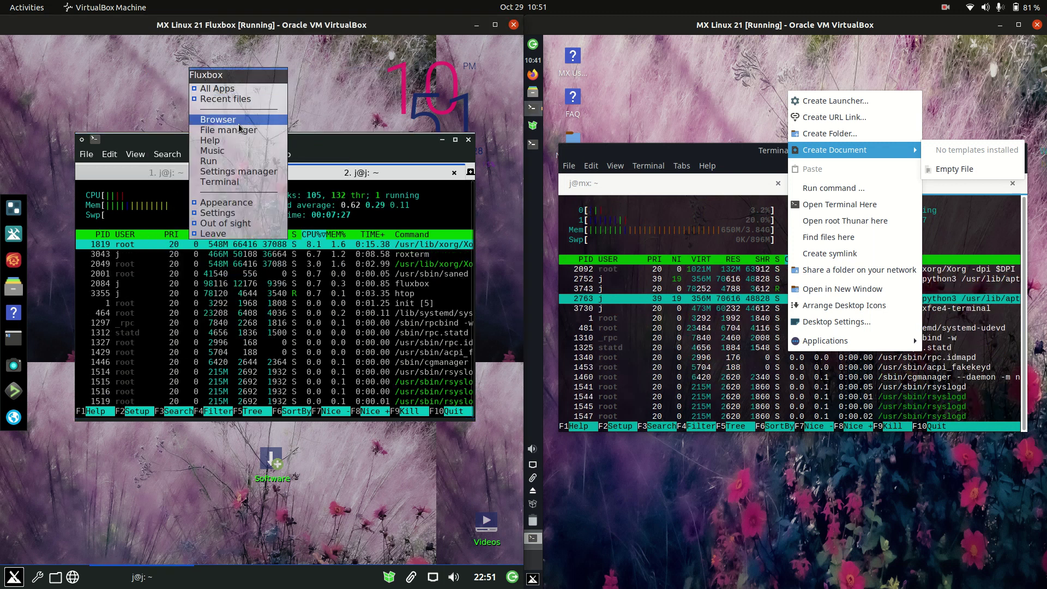
{"action": "mouse_move", "coordinate": [240, 217]}
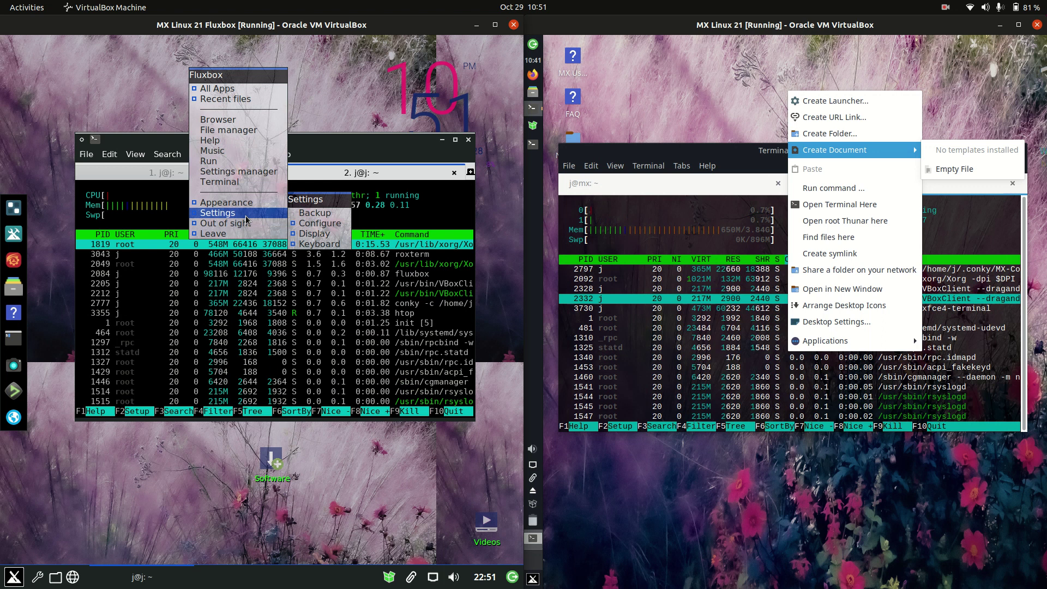
{"action": "mouse_move", "coordinate": [316, 238]}
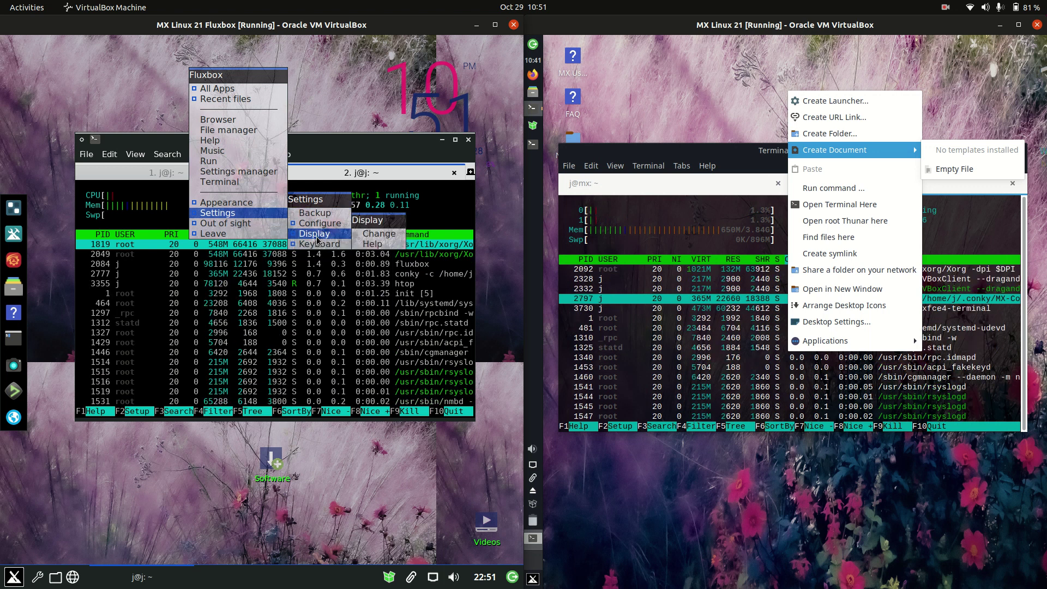
- Open and close the Screen Layout Editor, then dismiss the Xfce desktop menu
{"action": "left_click", "coordinate": [392, 234]}
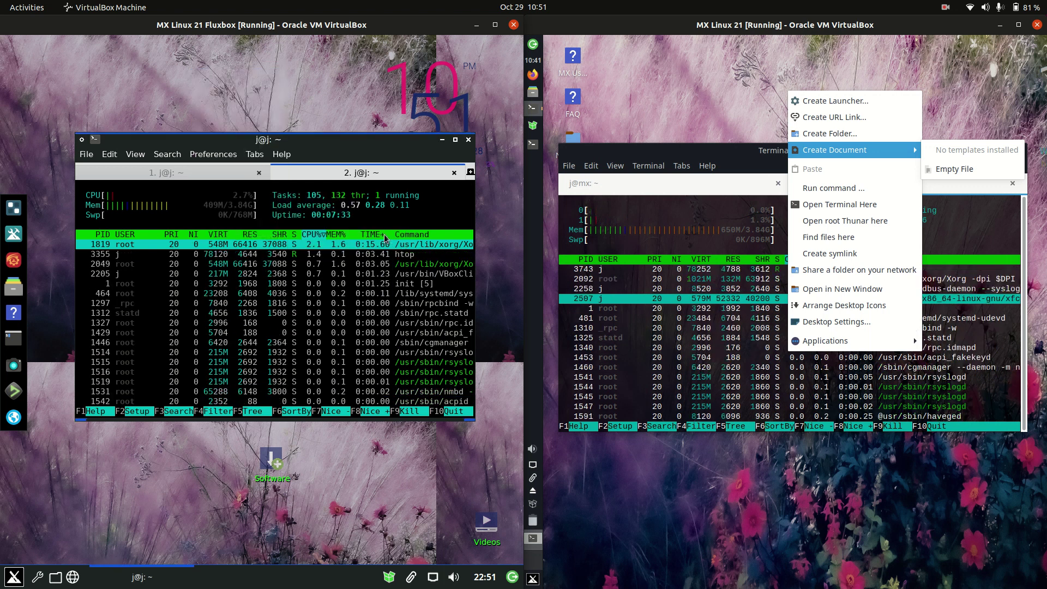
{"action": "left_click", "coordinate": [127, 429]}
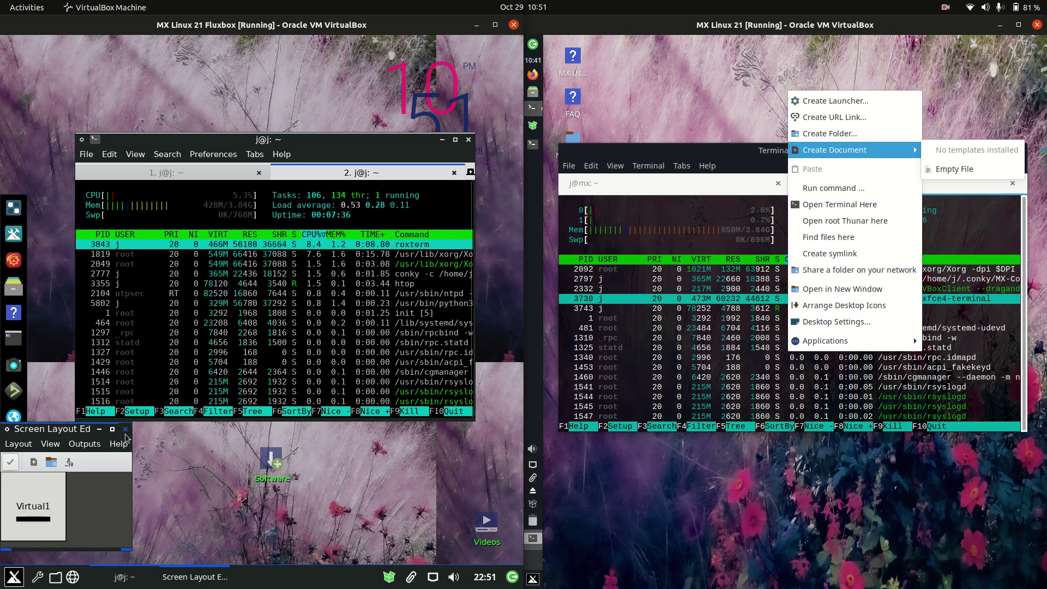
{"action": "left_click", "coordinate": [827, 61]}
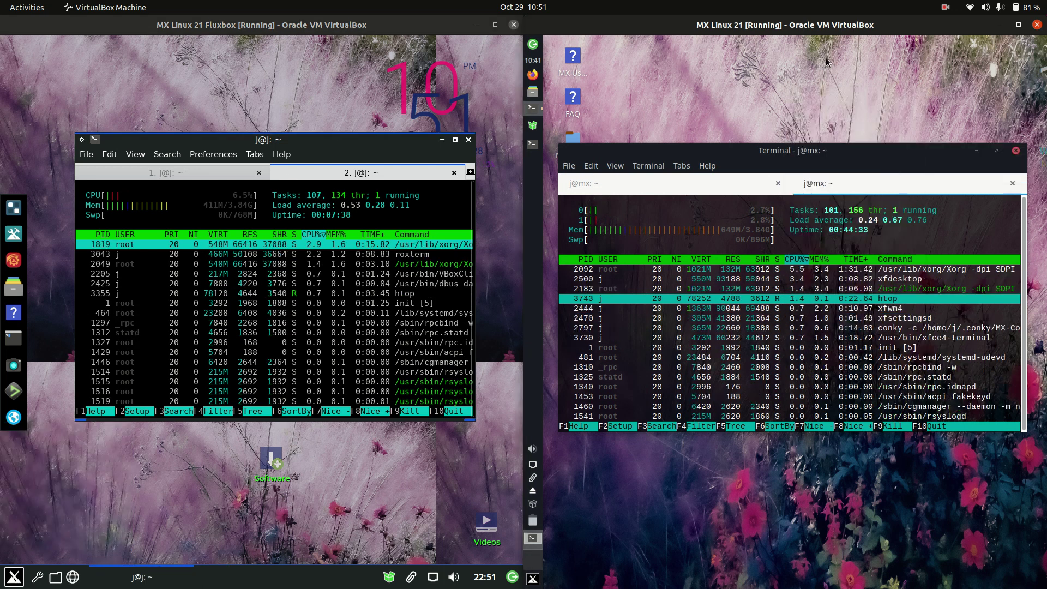